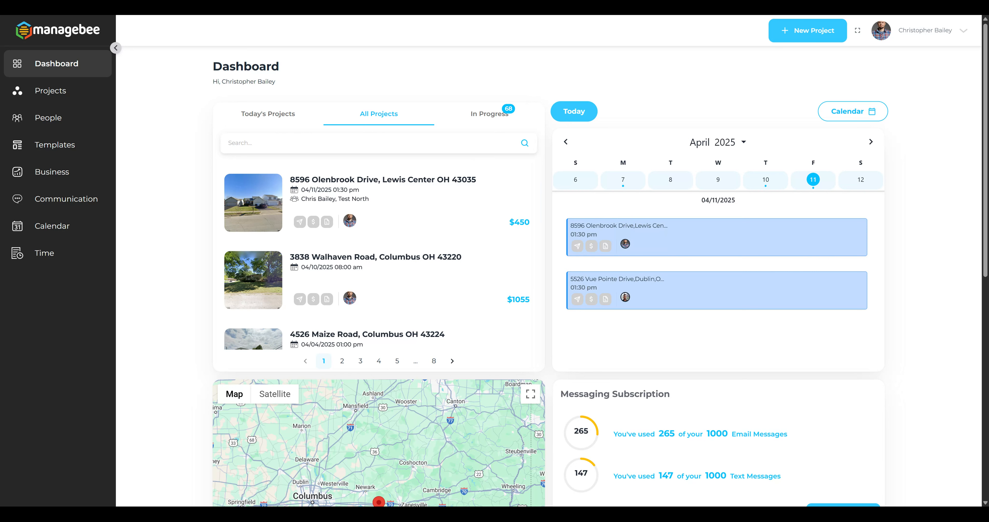
# Start a template import from another software using the file Export From Spectora.xls.
pyautogui.click(63, 149)
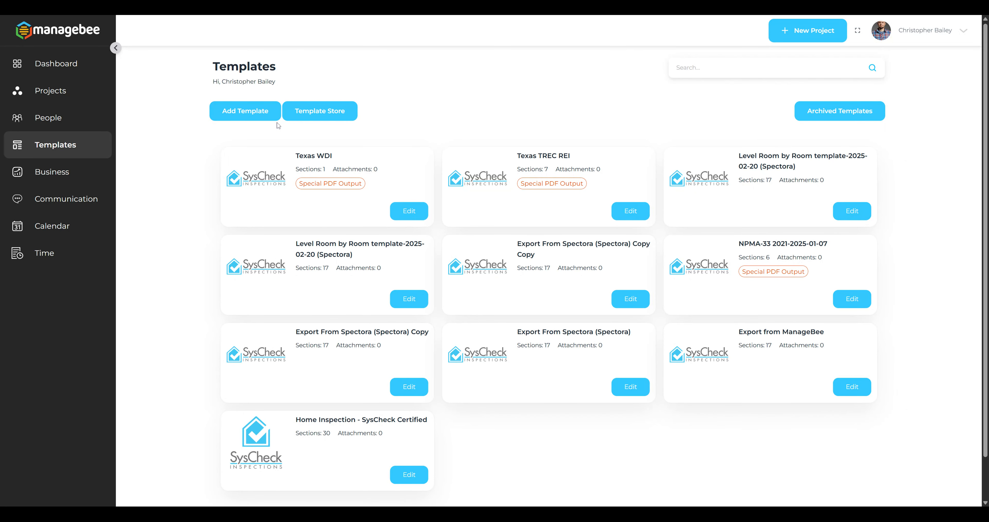
pyautogui.click(254, 121)
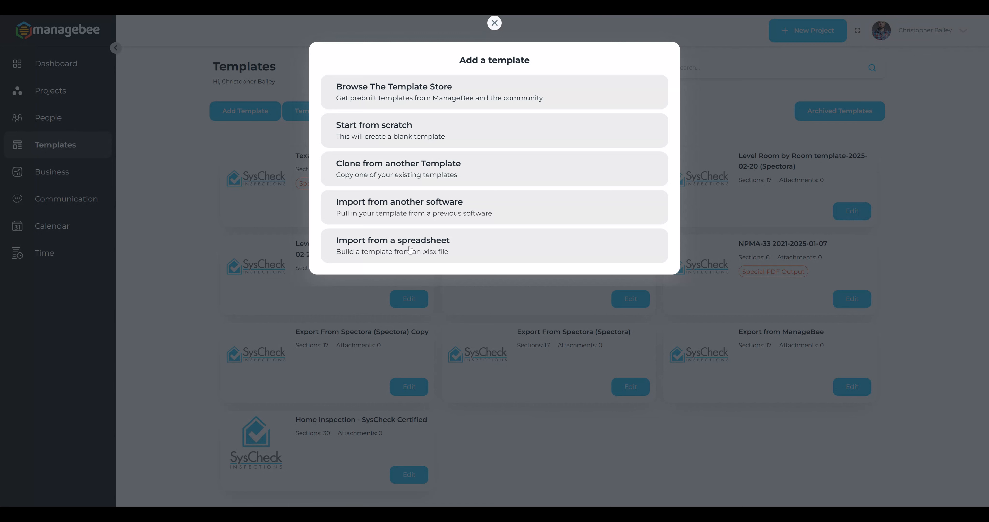
pyautogui.click(395, 206)
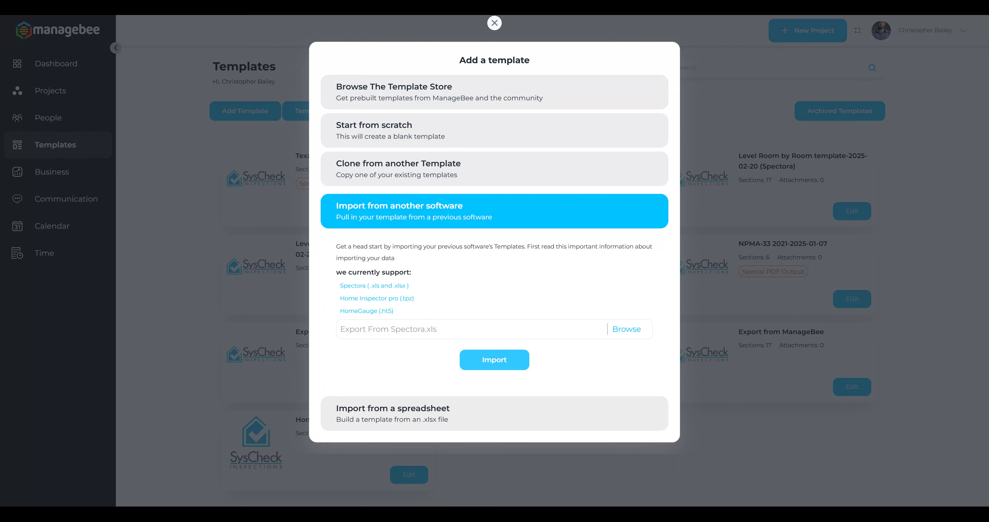
pyautogui.click(500, 364)
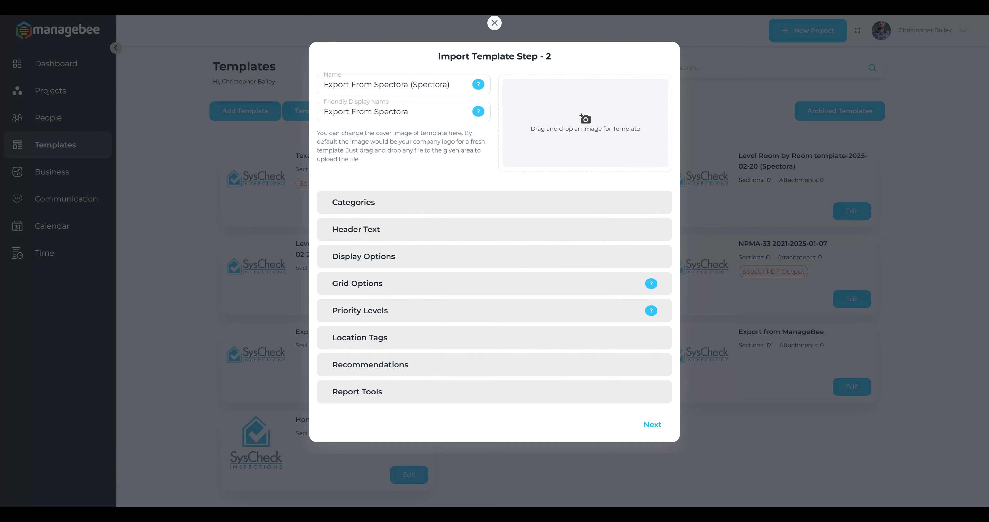
pyautogui.click(385, 112)
pyautogui.moveTo(452, 84); pyautogui.dragTo(279, 88)
pyautogui.press('BackSpace')
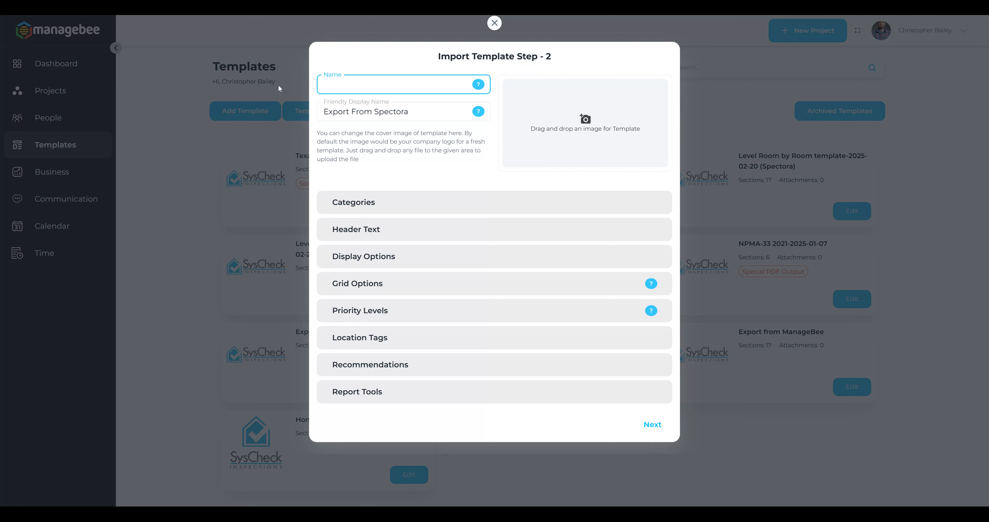
pyautogui.hotkey('ctrl', 'z')
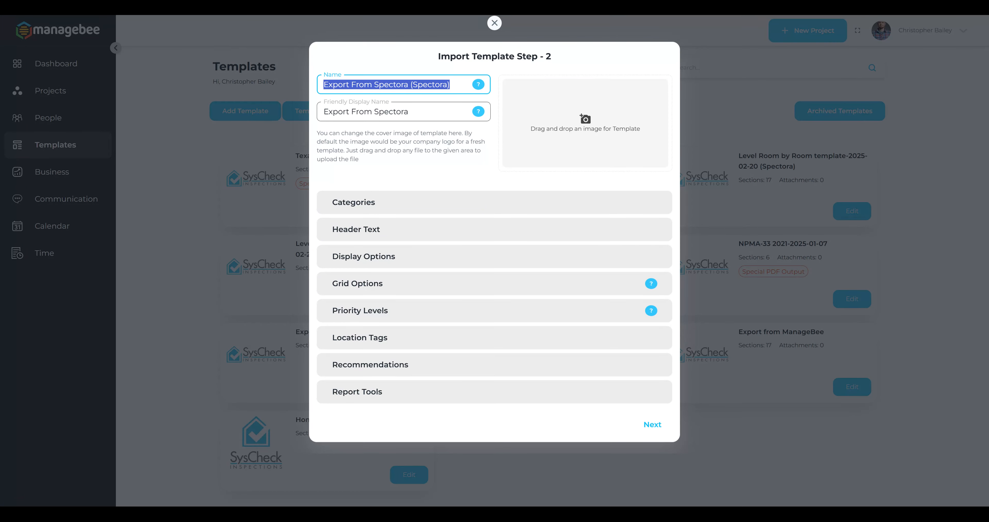
# Replace the template's friendly display name with "Home Inspection Report".
pyautogui.moveTo(410, 112); pyautogui.dragTo(308, 119)
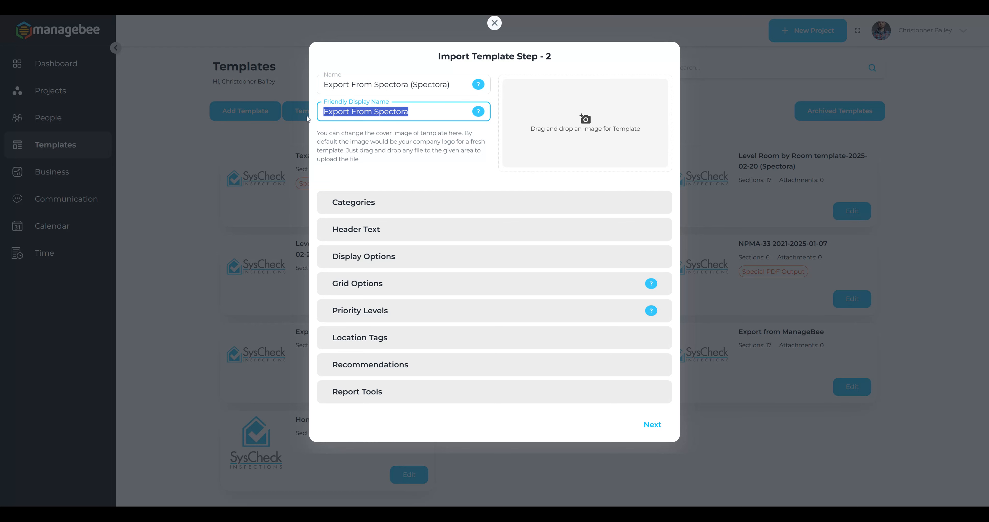
pyautogui.press('BackSpace')
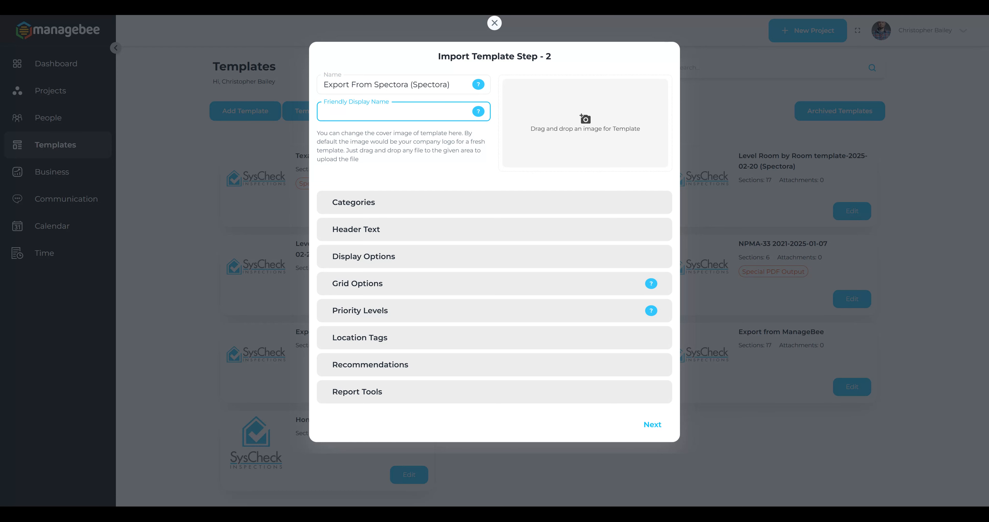
pyautogui.write('Home Inspection Report')
# Open the Deficiencies category for editing and set its category color to bright orange.
pyautogui.click(376, 204)
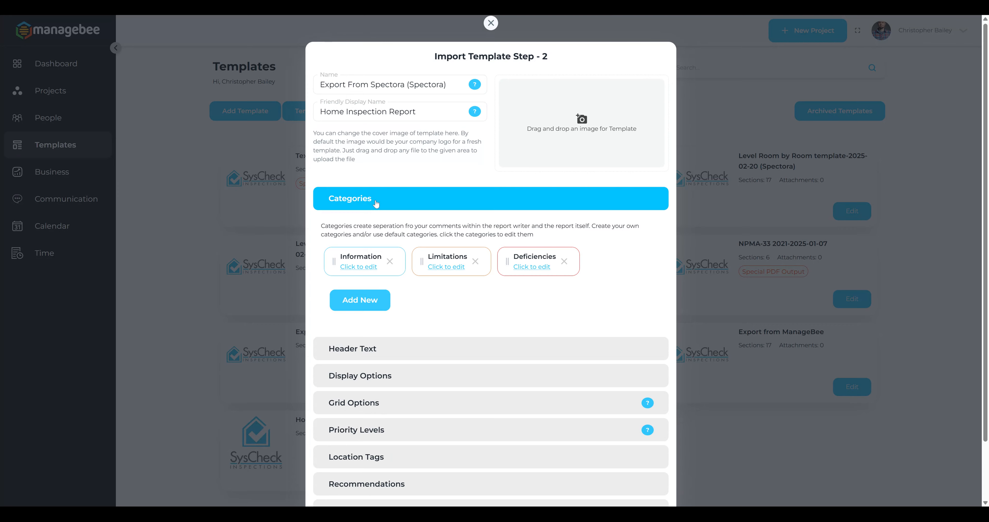
pyautogui.scroll(-1, 376, 204)
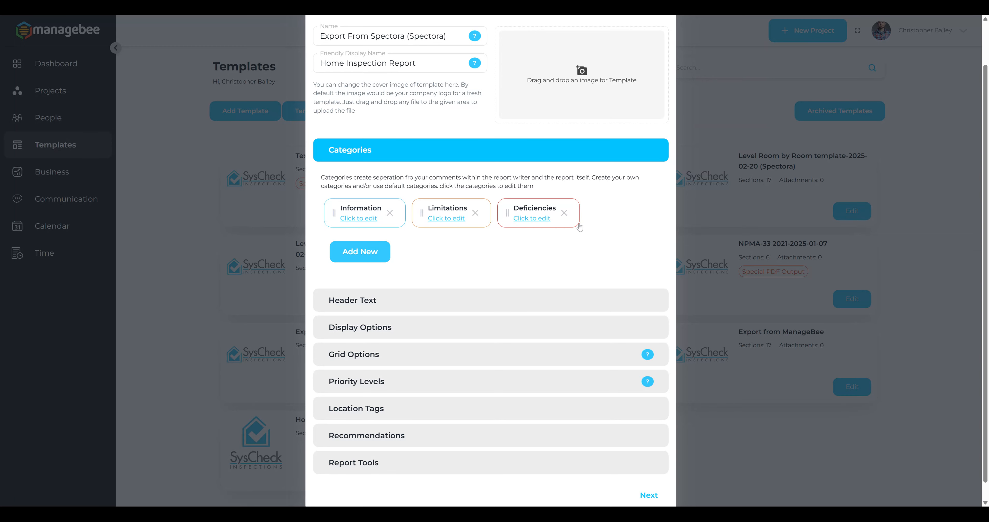
pyautogui.click(529, 219)
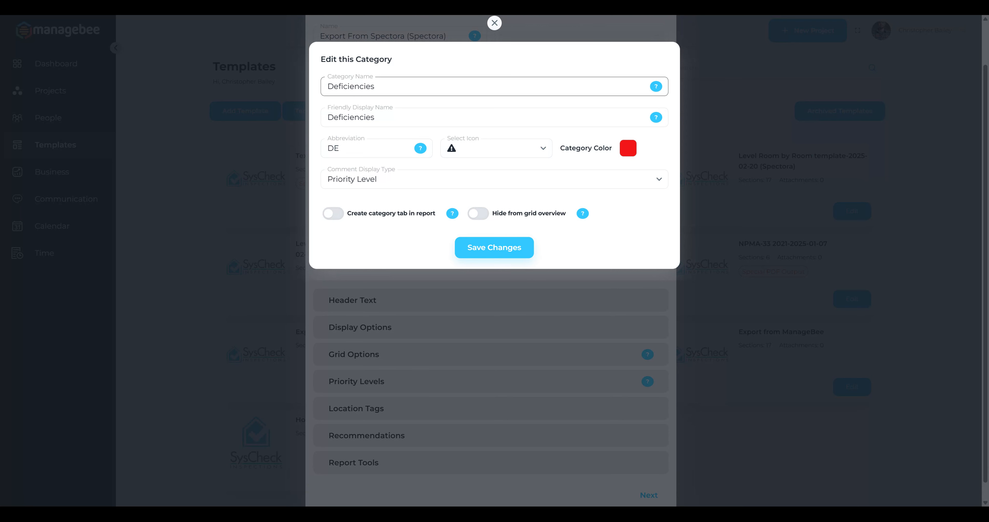
pyautogui.click(361, 108)
pyautogui.press('Tab')
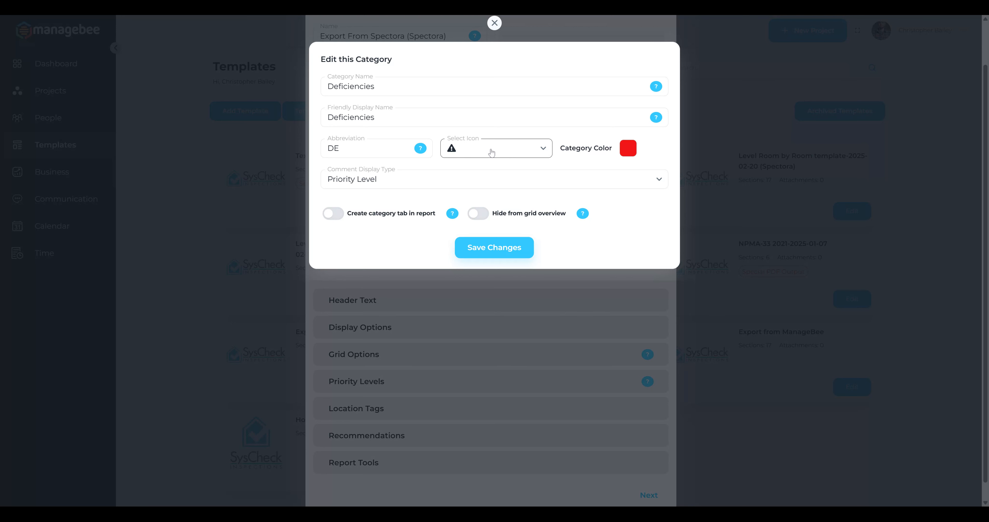
pyautogui.click(630, 150)
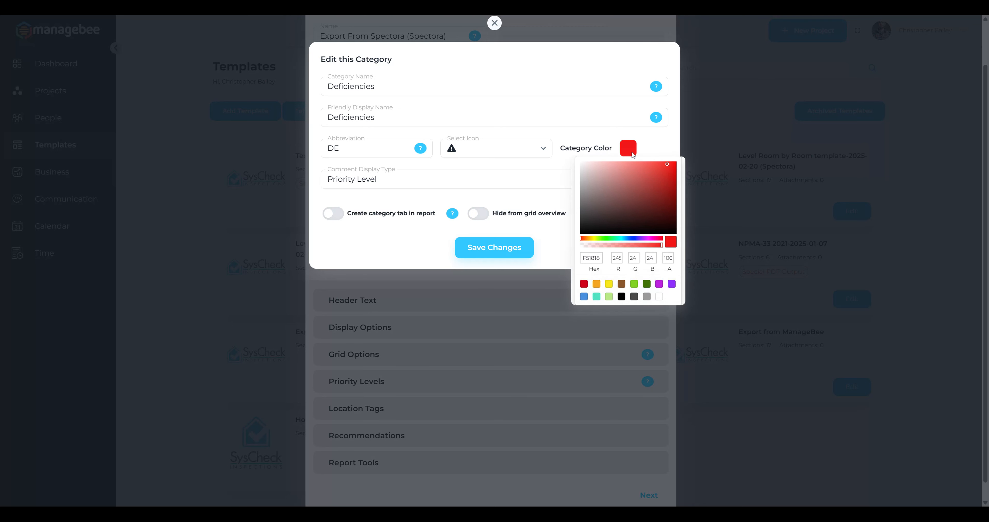
pyautogui.click(590, 238)
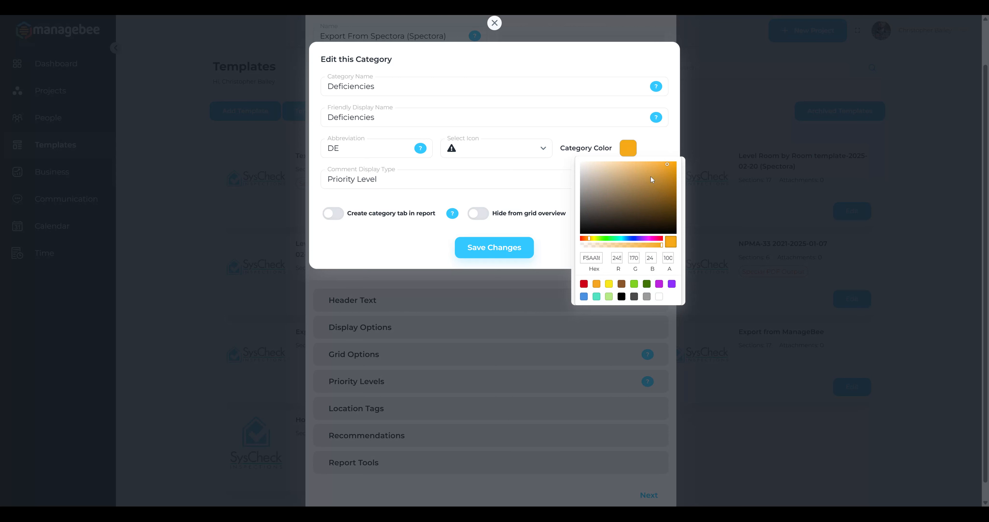
pyautogui.moveTo(673, 163); pyautogui.dragTo(683, 165)
pyautogui.click(531, 167)
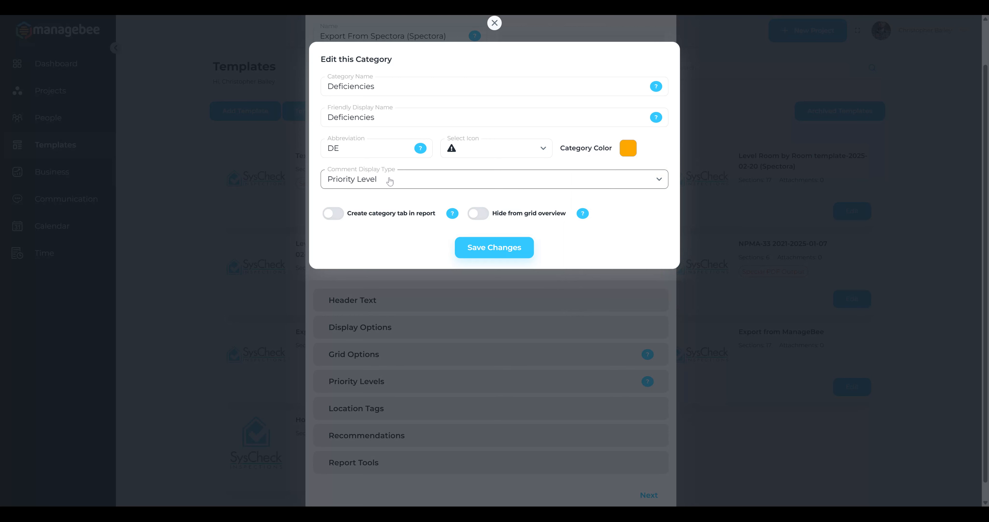
# Keep Priority Level as the comment display type of the Deficiencies category and save the category changes.
pyautogui.click(437, 182)
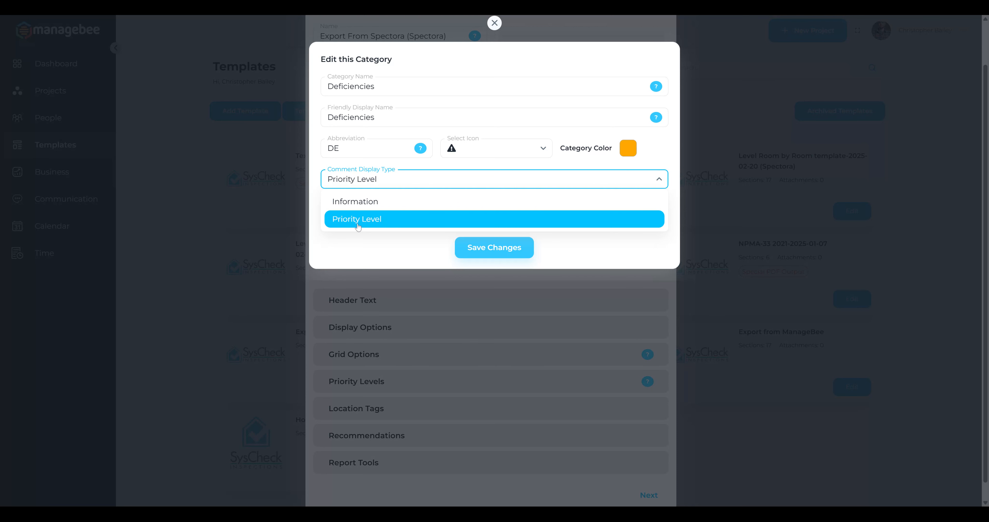
pyautogui.click(357, 254)
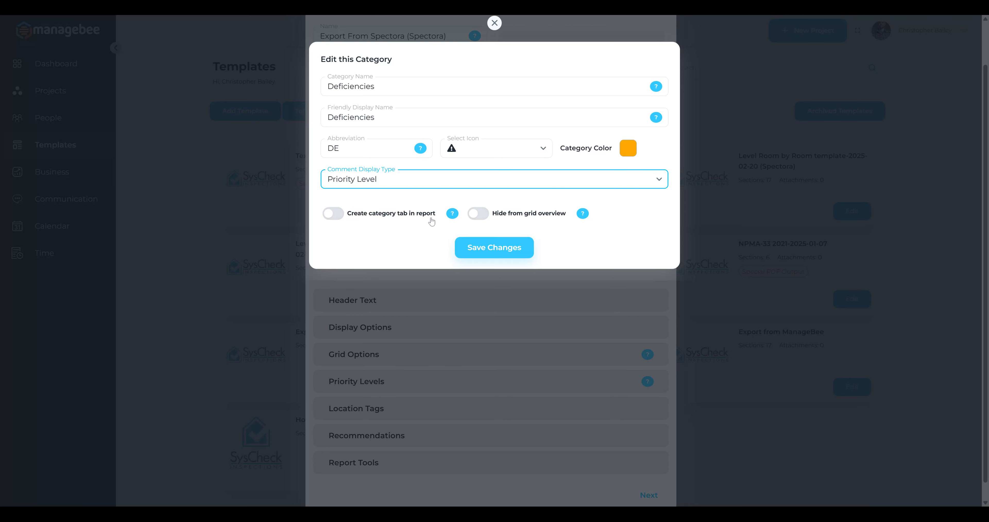
pyautogui.moveTo(450, 218)
pyautogui.click(513, 248)
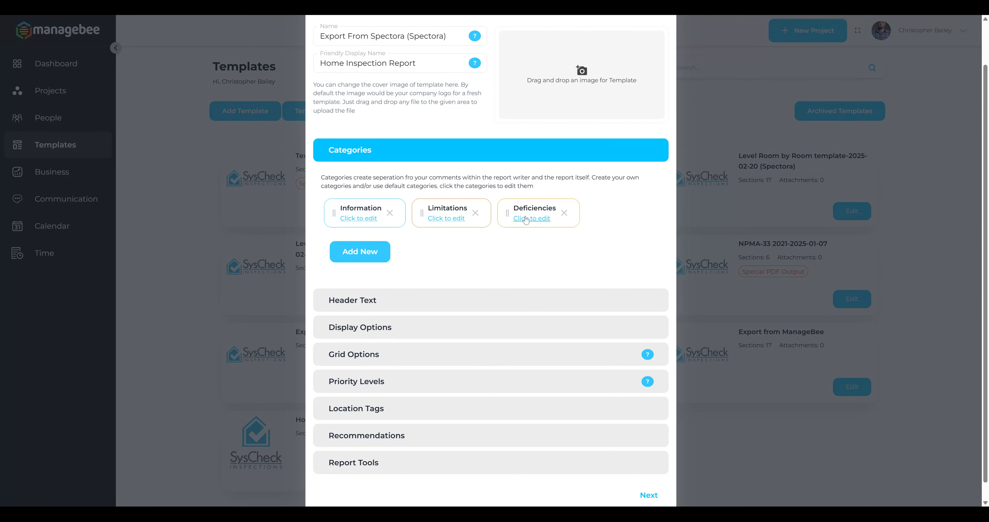
# Set the Limitations category's color to medium grey (RGB 163, 163, 163) and save the category.
pyautogui.click(446, 218)
pyautogui.click(627, 148)
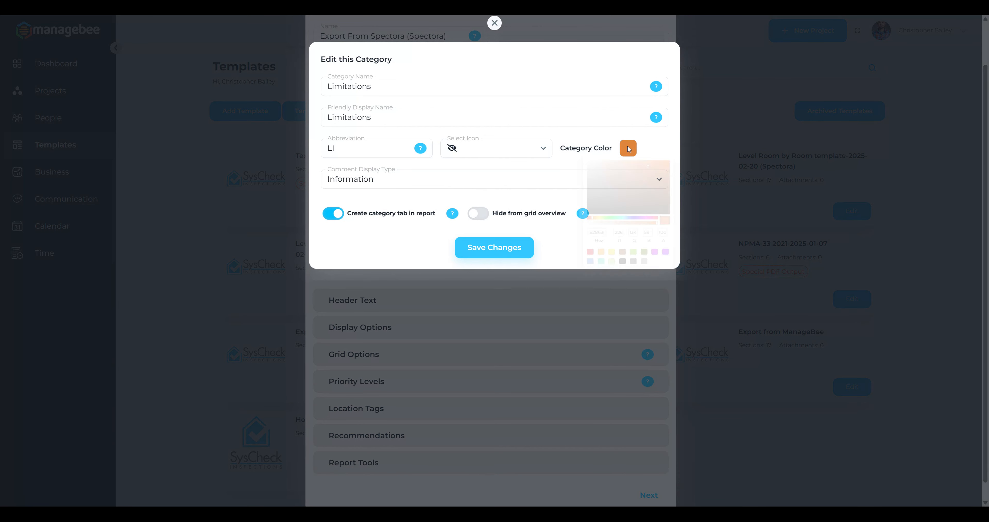
pyautogui.click(573, 181)
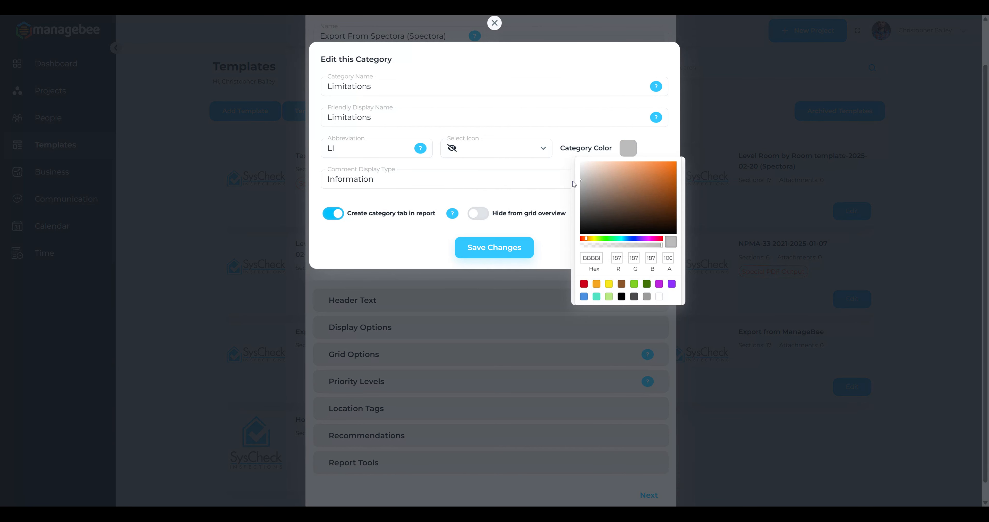
pyautogui.click(581, 188)
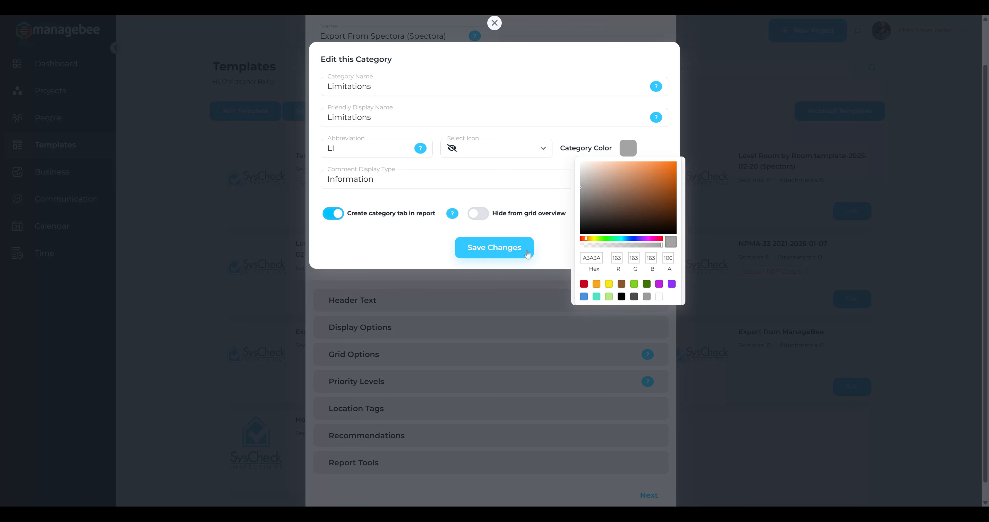
pyautogui.click(503, 251)
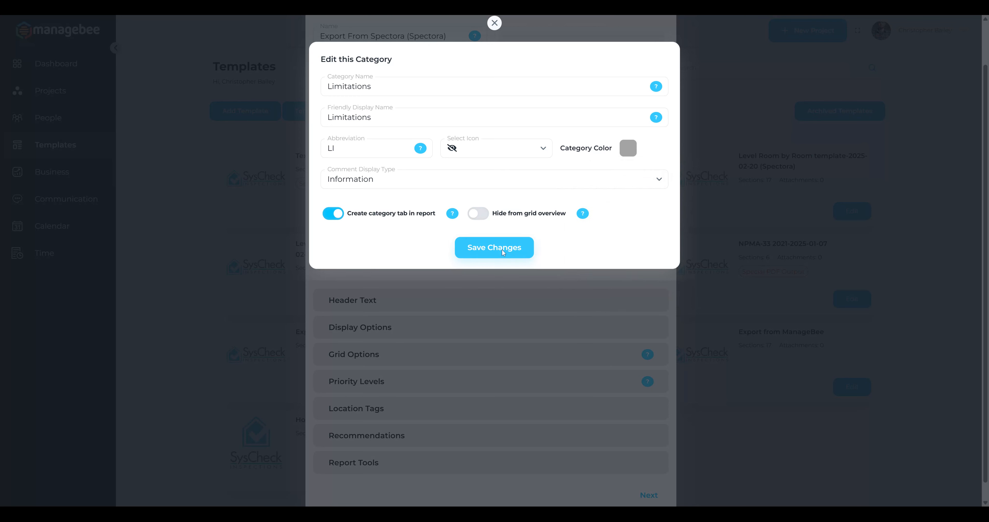
pyautogui.click(503, 251)
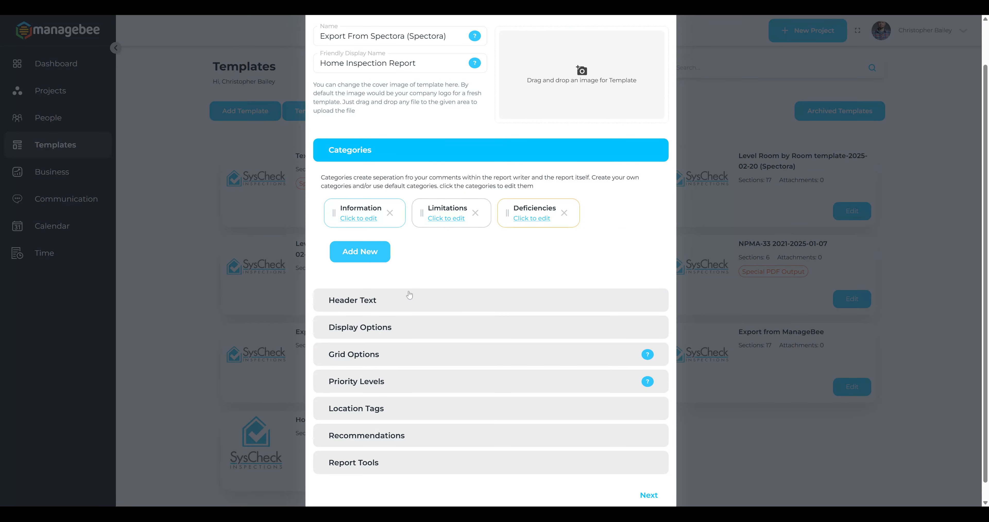
# Examine the full report and summary header text fields of the imported template.
pyautogui.click(401, 302)
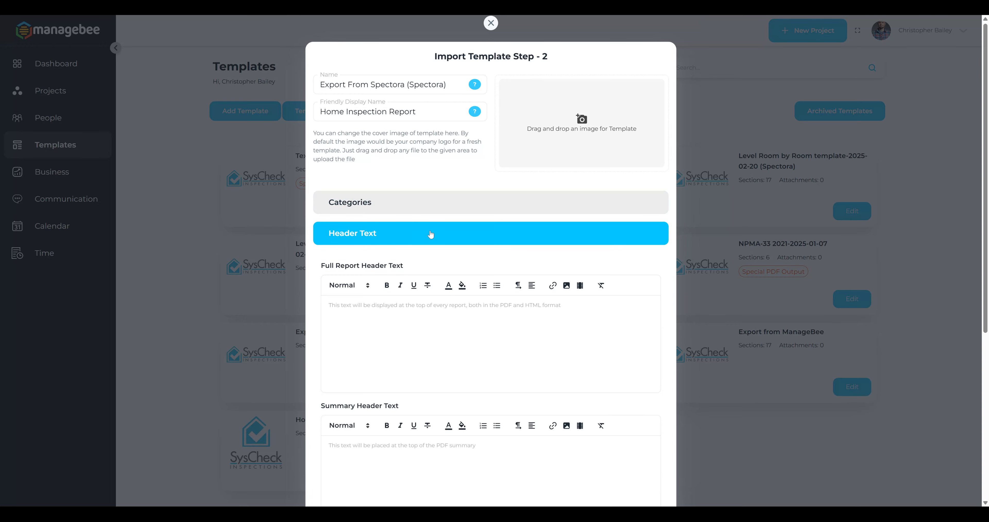
pyautogui.scroll(-3, 430, 231)
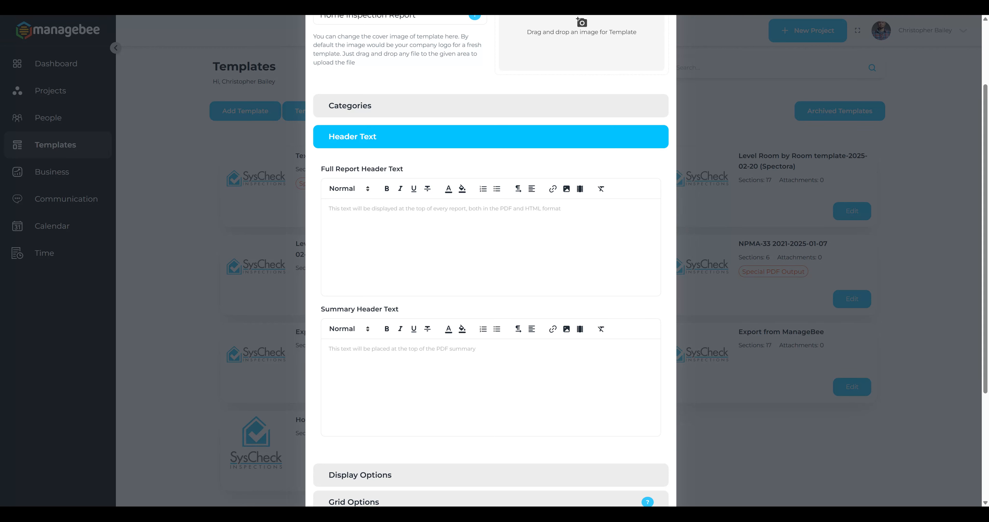
pyautogui.click(386, 141)
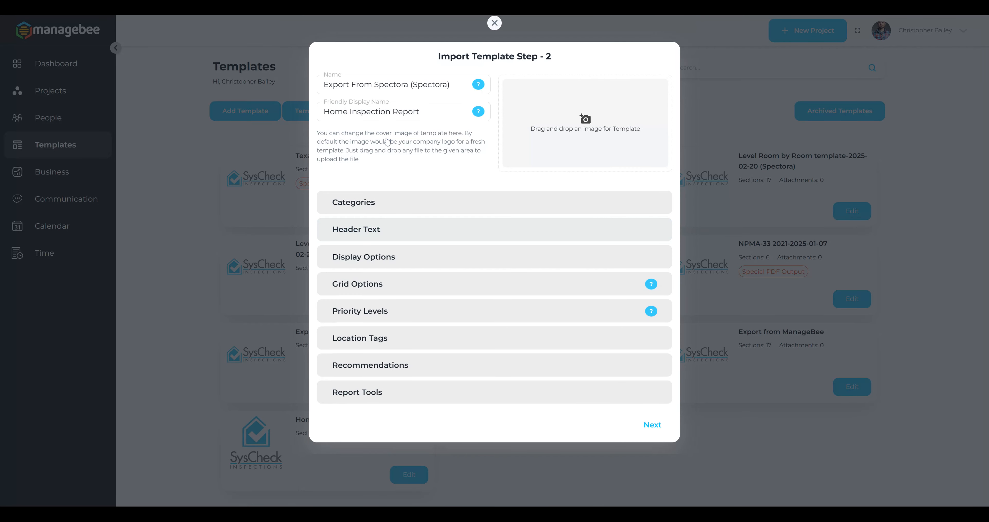
# Turn on Display User Signature for the template's PDF output format.
pyautogui.click(426, 254)
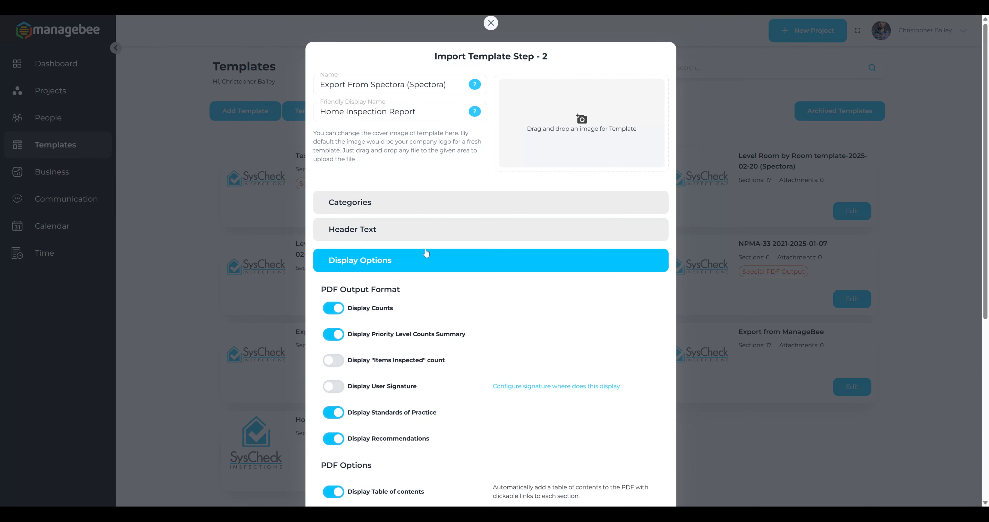
pyautogui.scroll(-3, 426, 253)
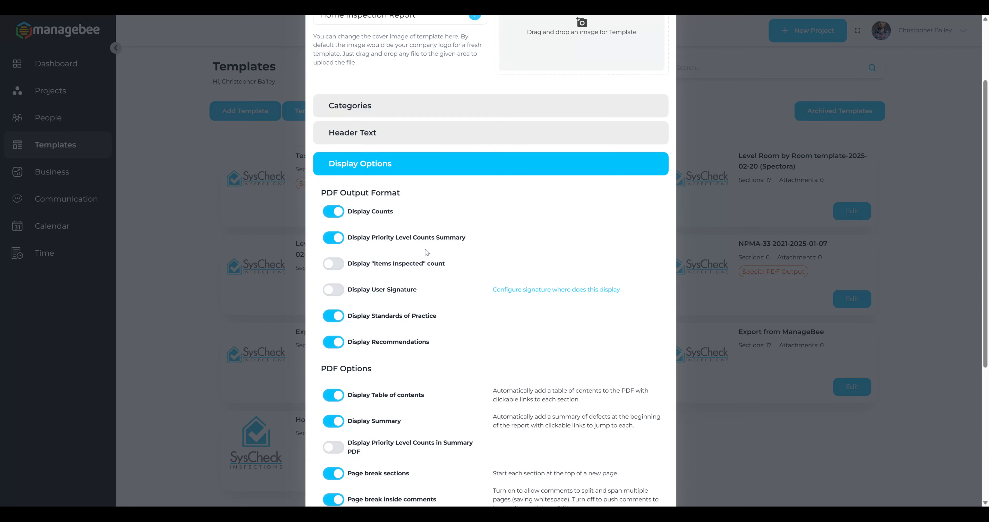
pyautogui.scroll(-2, 426, 252)
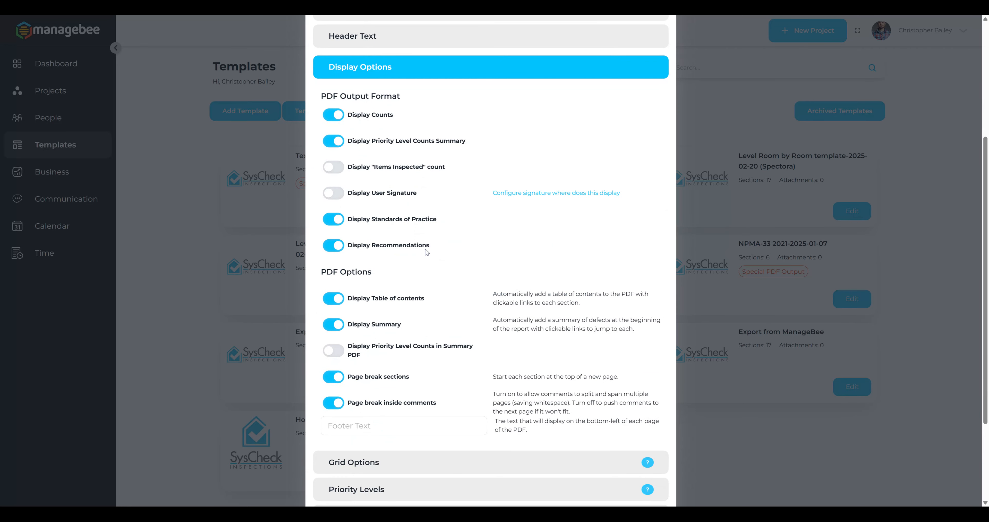
pyautogui.moveTo(322, 97); pyautogui.dragTo(413, 99)
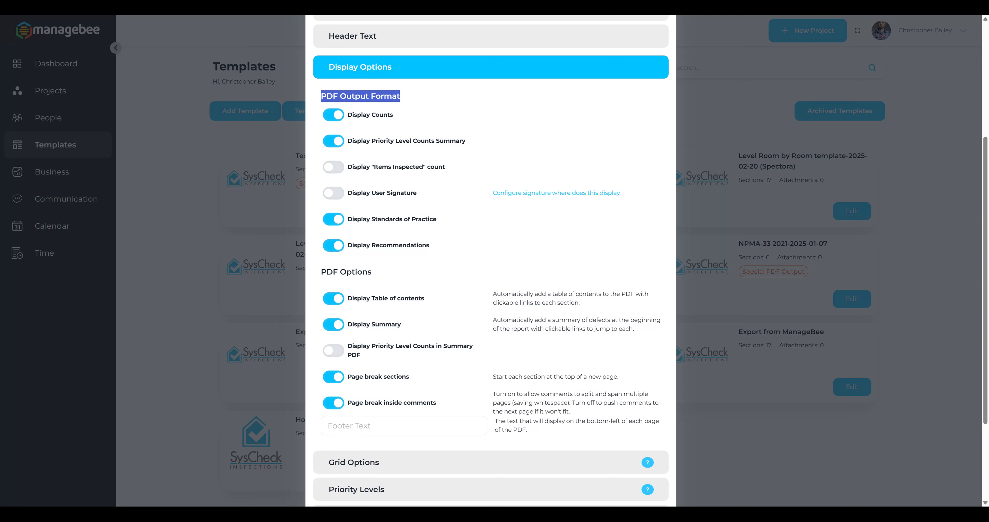
pyautogui.click(388, 272)
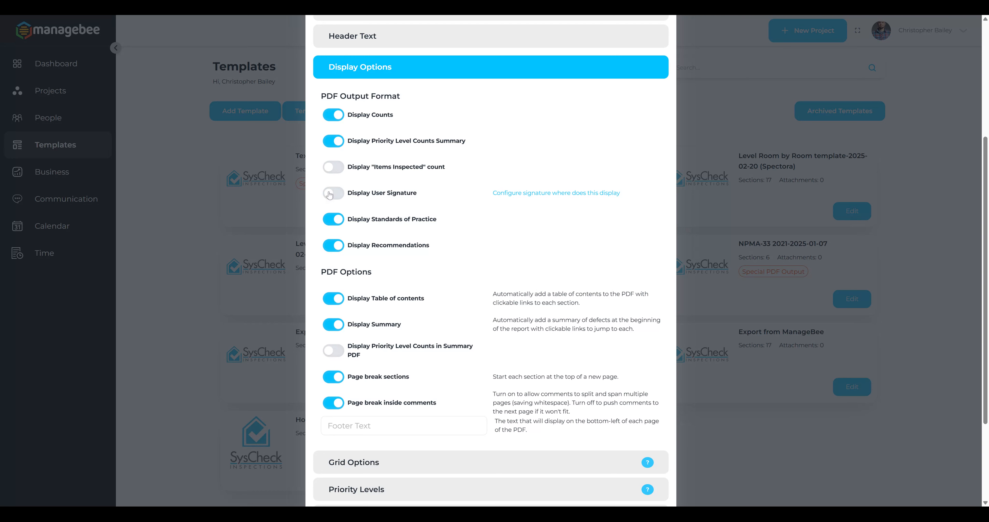
pyautogui.click(366, 196)
# Review the template's display settings, from the PDF output format through the PDF options and footer text.
pyautogui.scroll(2, 394, 111)
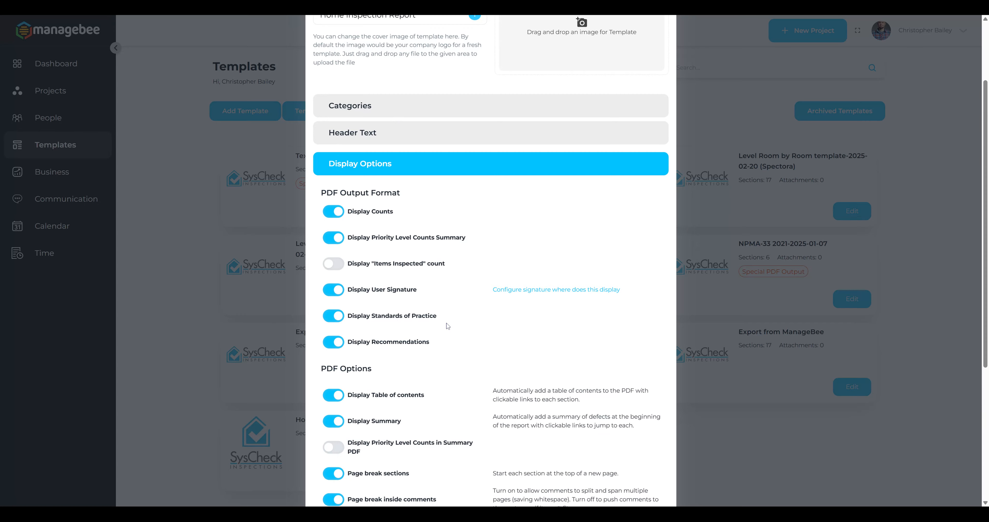
pyautogui.scroll(-1, 447, 321)
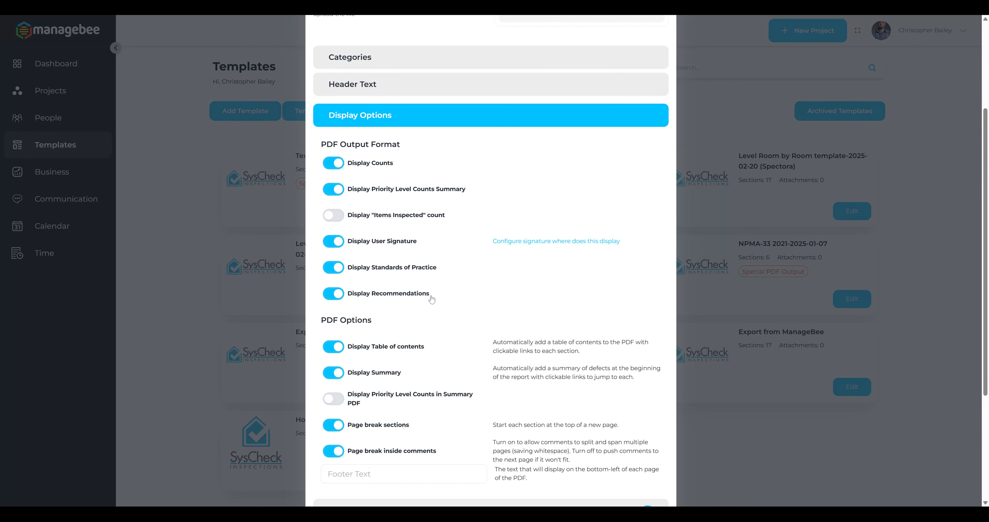
pyautogui.scroll(-3, 453, 305)
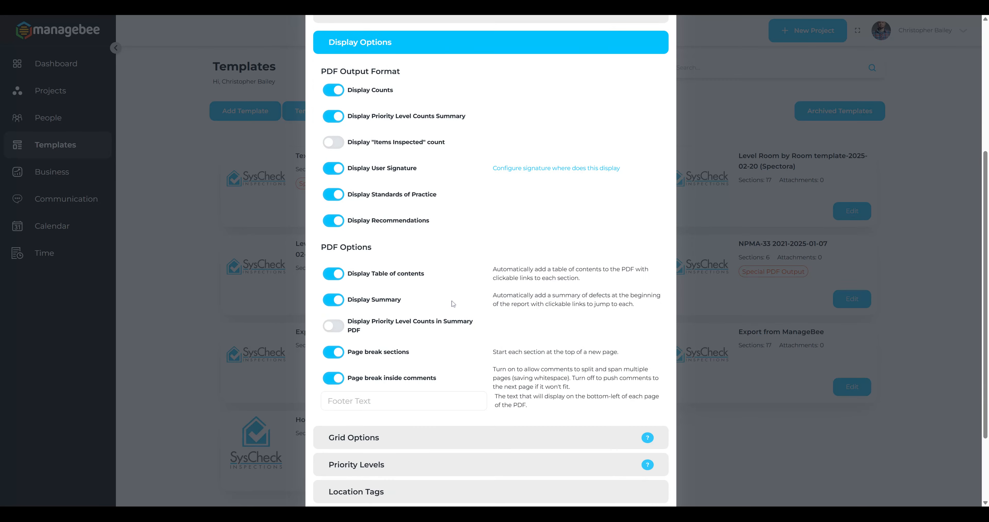
pyautogui.scroll(-1, 368, 235)
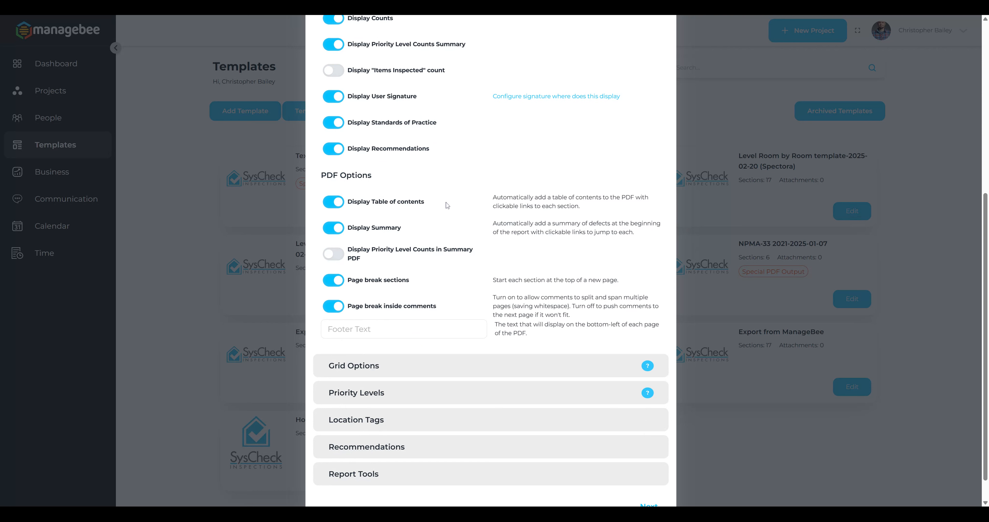
# Turn off Page break sections in the template's PDF options.
pyautogui.moveTo(496, 197); pyautogui.dragTo(602, 209)
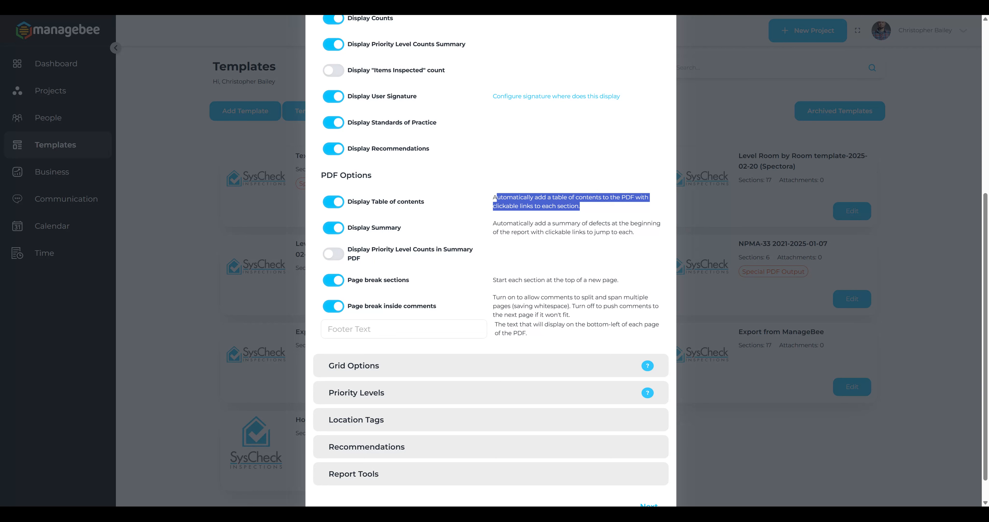
pyautogui.click(336, 281)
pyautogui.moveTo(493, 297); pyautogui.dragTo(615, 317)
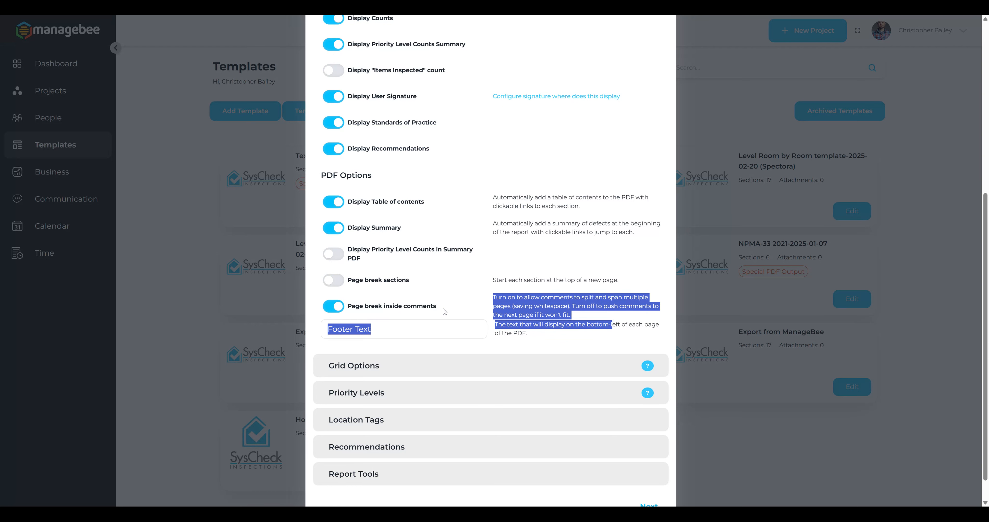
pyautogui.click(458, 312)
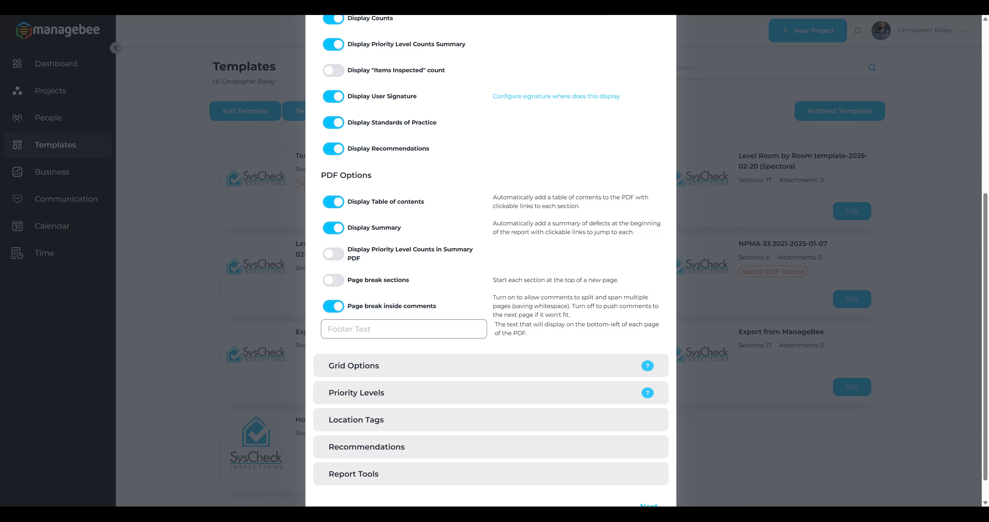
# Examine the template's grid options, covering the comment indicators and each of the inspection status labels.
pyautogui.scroll(-1, 430, 342)
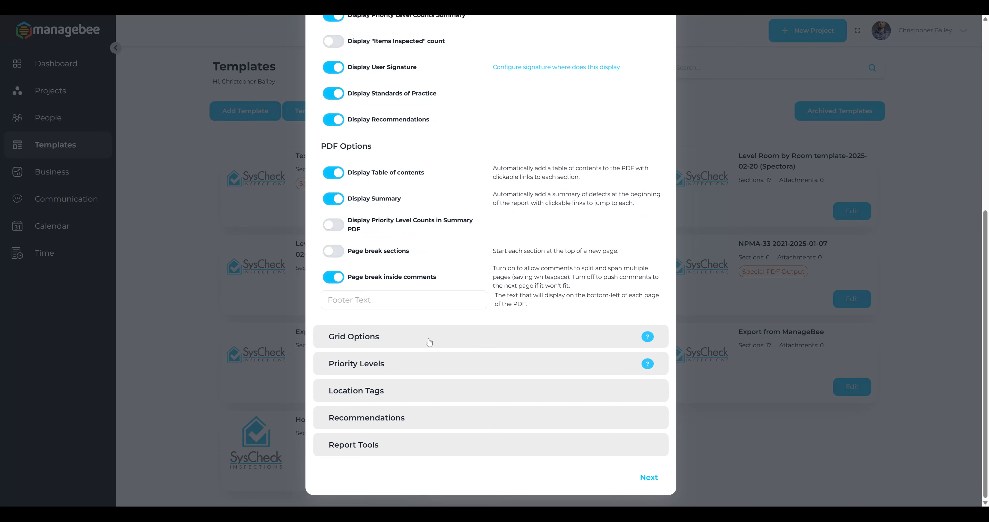
pyautogui.click(430, 342)
pyautogui.scroll(-3, 538, 318)
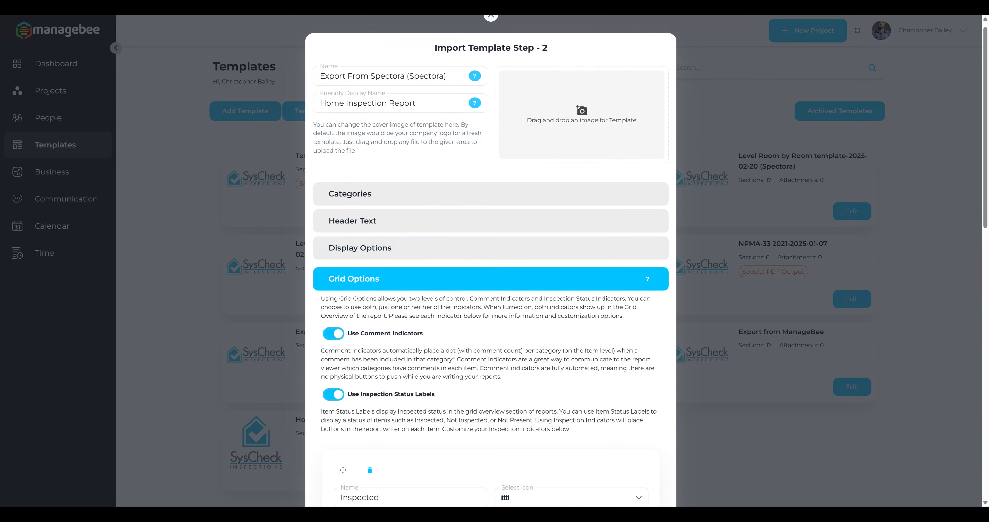
pyautogui.scroll(-2, 562, 269)
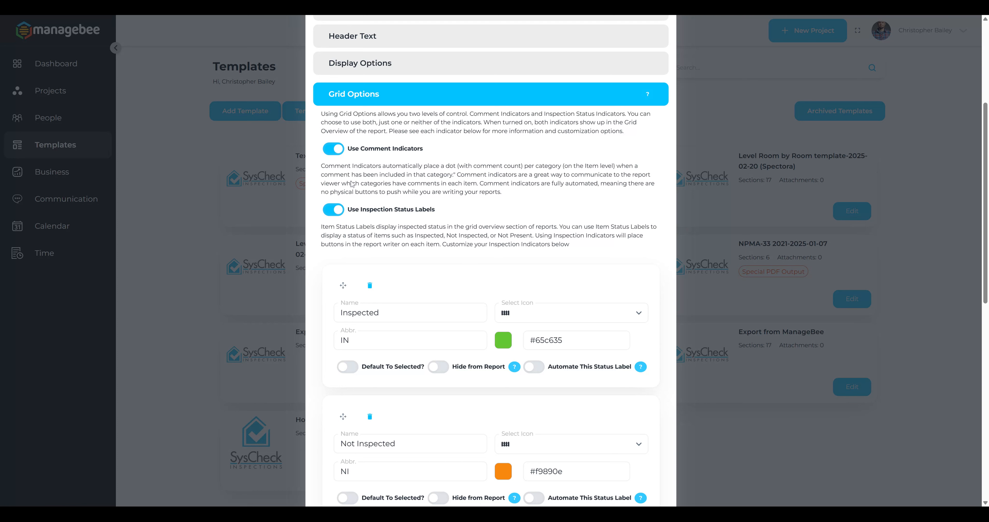
pyautogui.moveTo(325, 166); pyautogui.dragTo(616, 166)
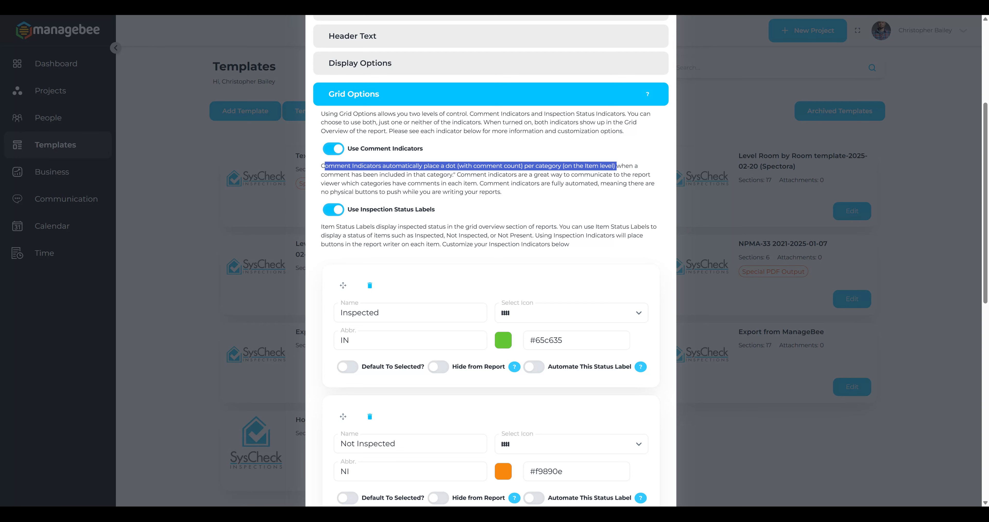
pyautogui.click(610, 166)
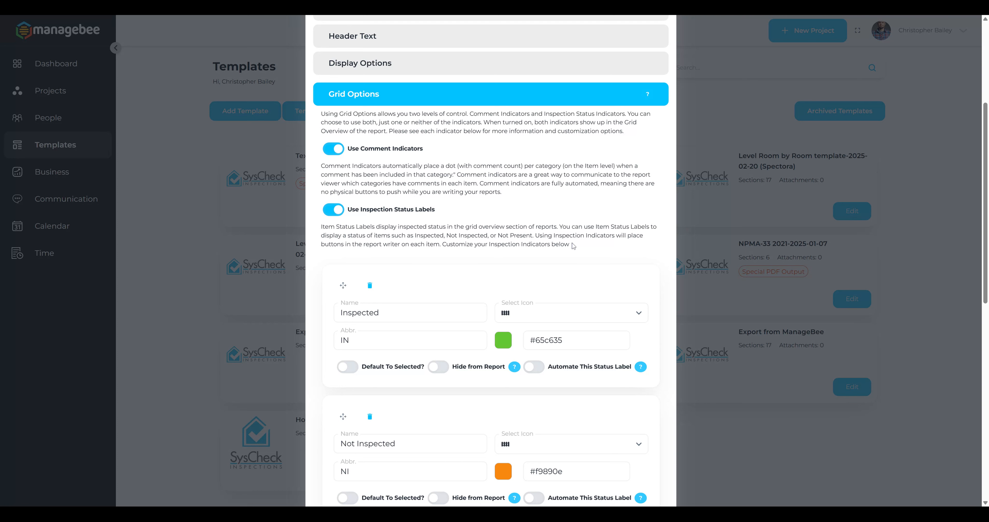
pyautogui.scroll(-2, 512, 291)
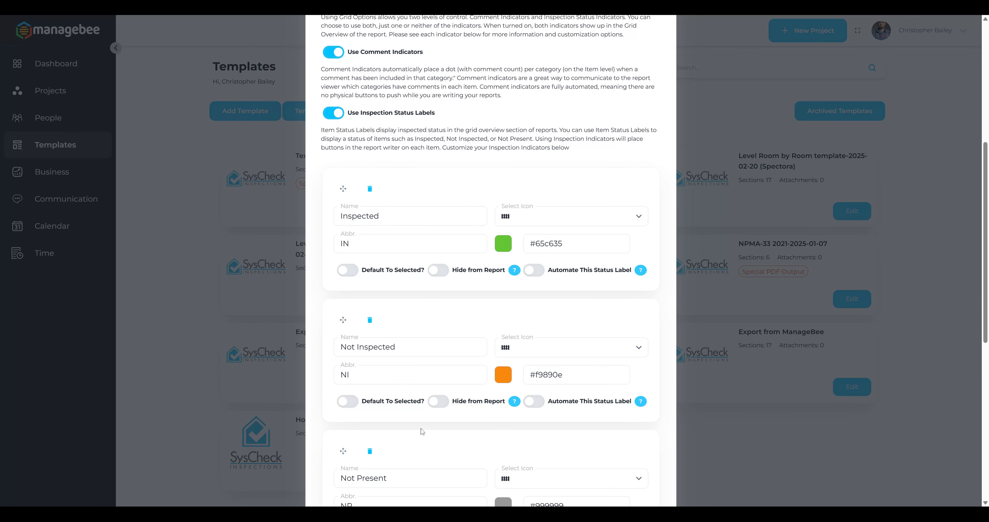
pyautogui.scroll(-4, 491, 261)
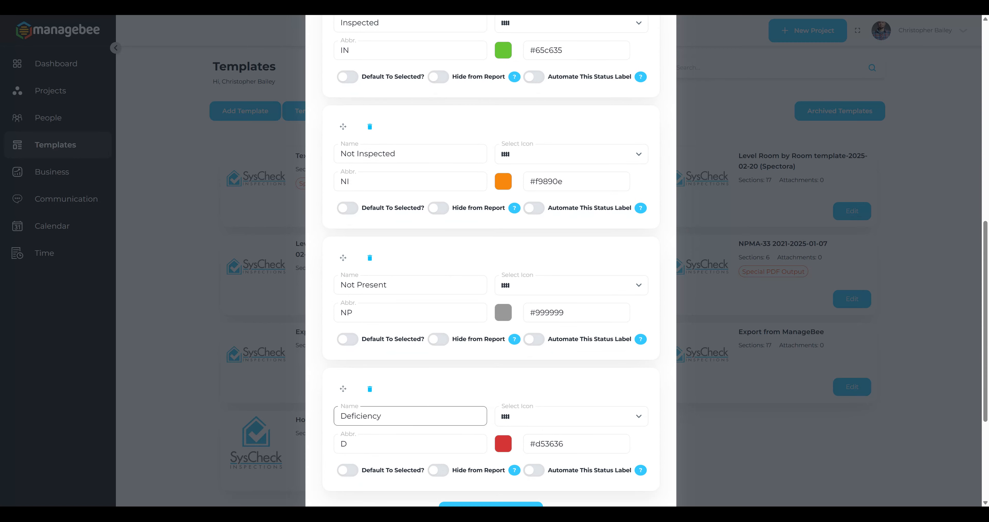
pyautogui.scroll(3, 428, 426)
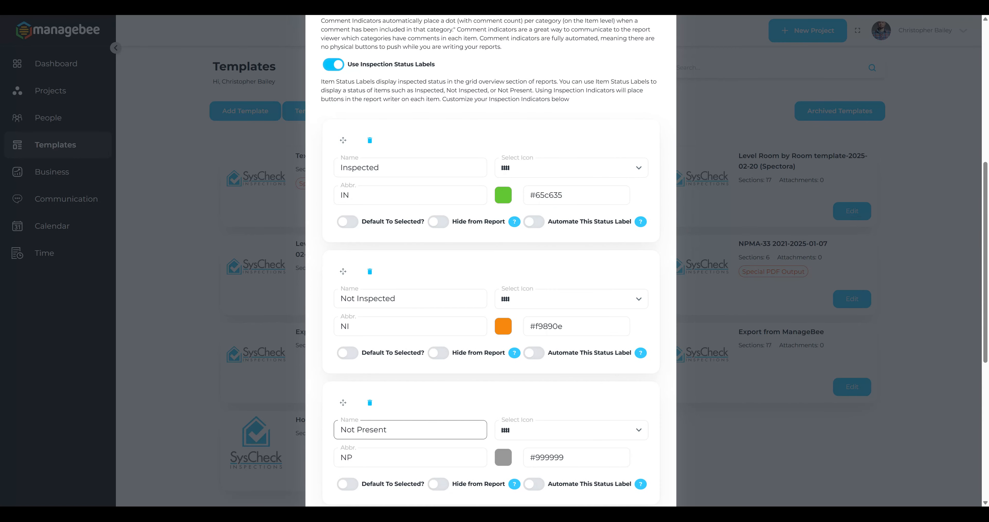
pyautogui.scroll(2, 440, 389)
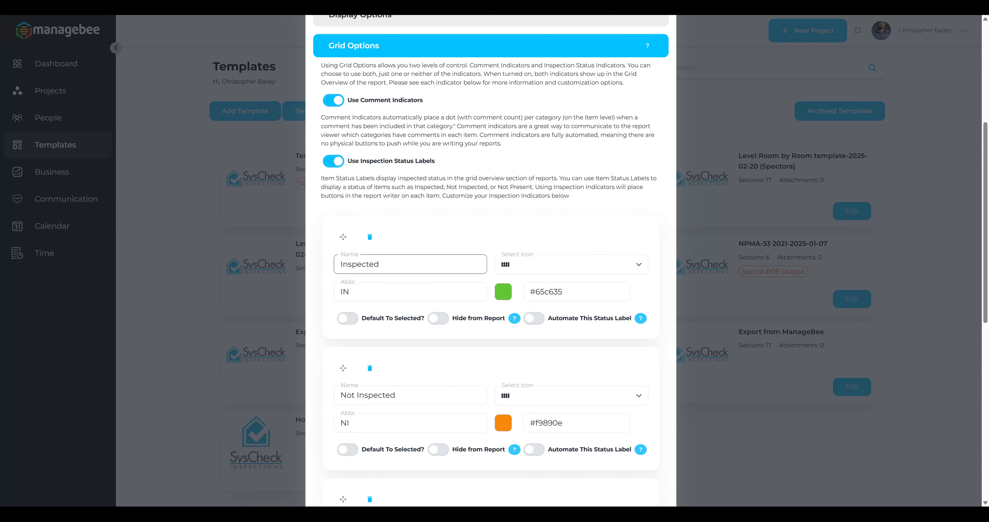
pyautogui.scroll(-3, 491, 269)
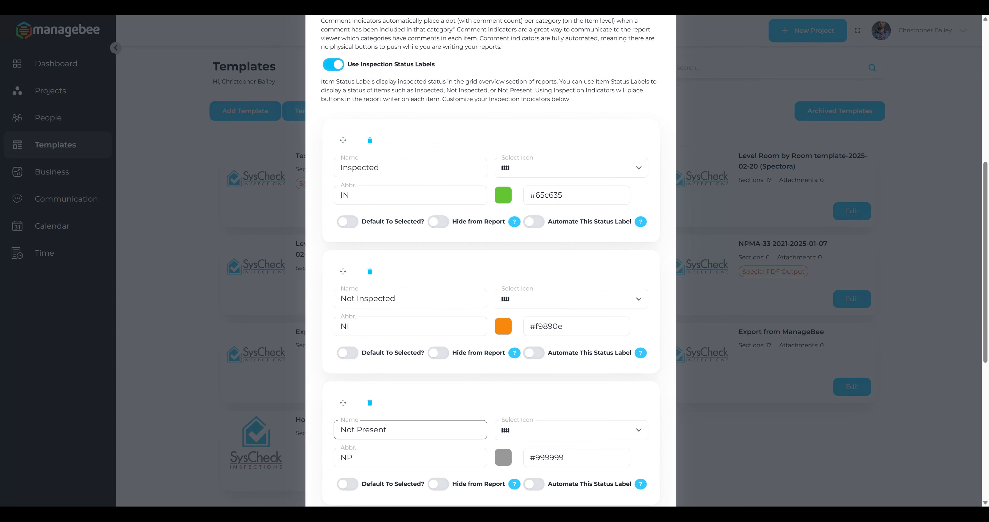
pyautogui.scroll(-3, 410, 370)
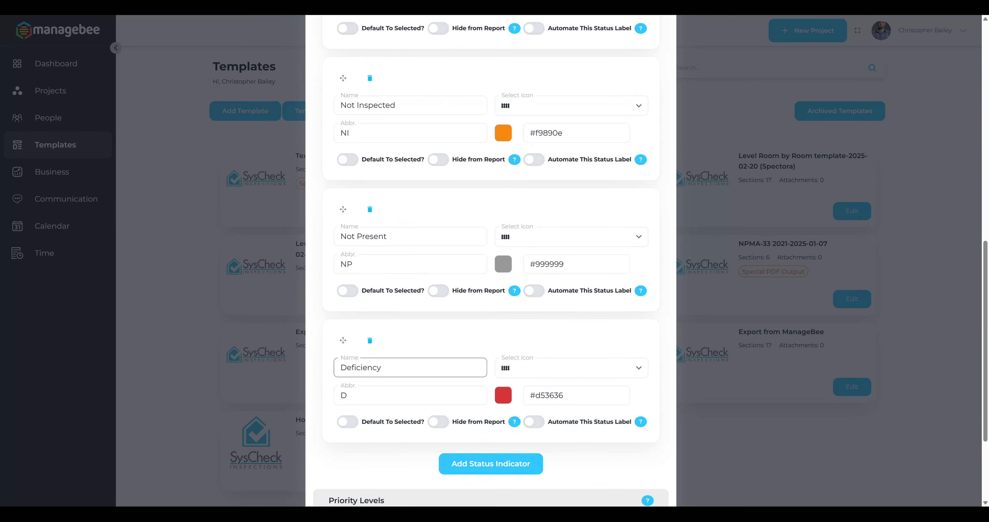
pyautogui.scroll(3, 410, 368)
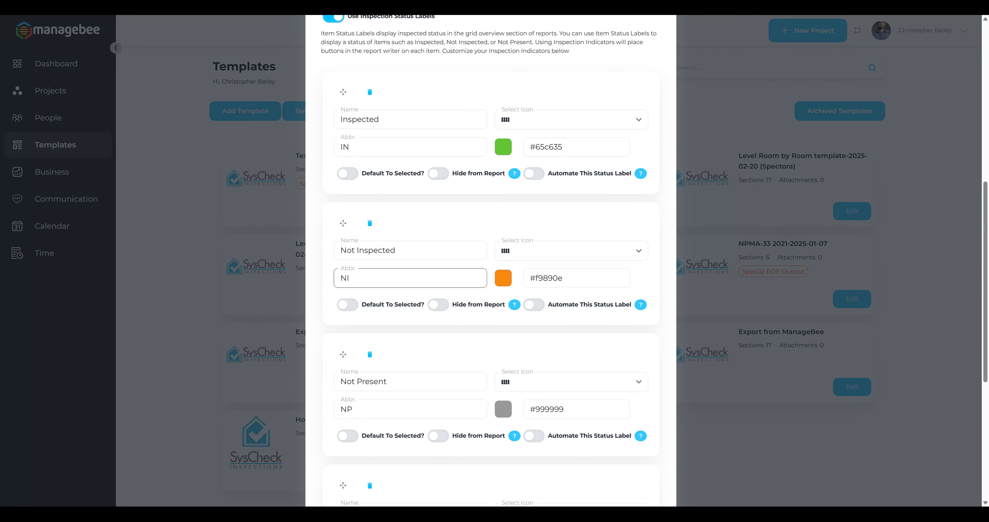
pyautogui.scroll(2, 491, 269)
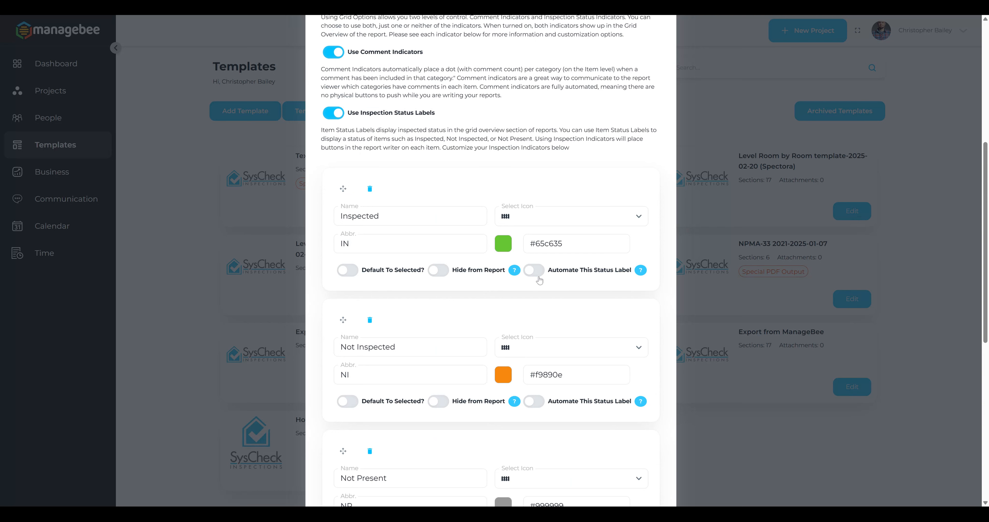
# Automate the Inspected status label and tie it to the Information category.
pyautogui.click(538, 271)
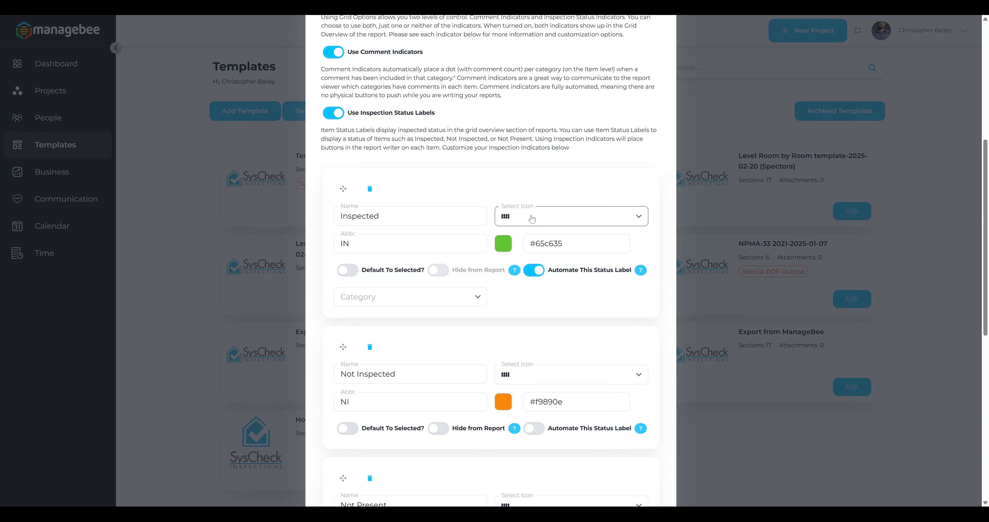
pyautogui.click(532, 218)
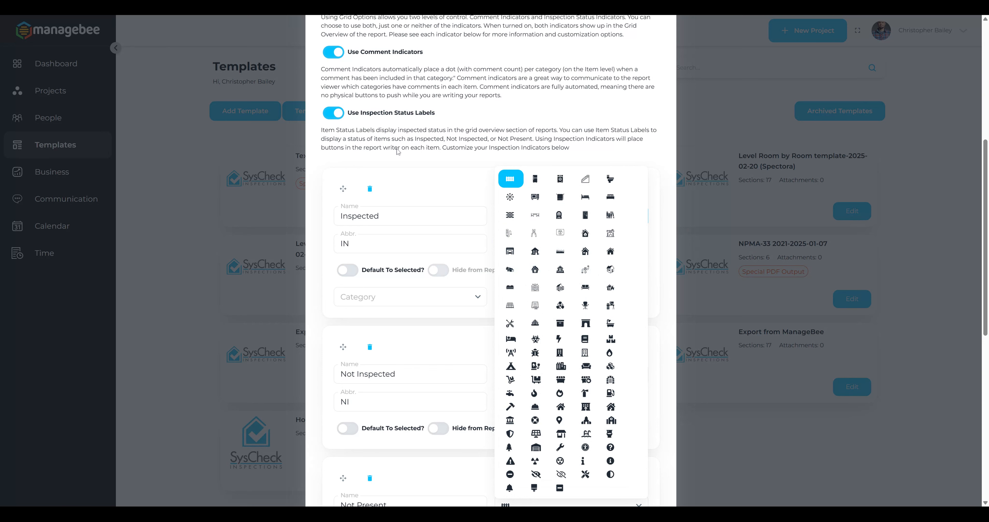
pyautogui.click(434, 169)
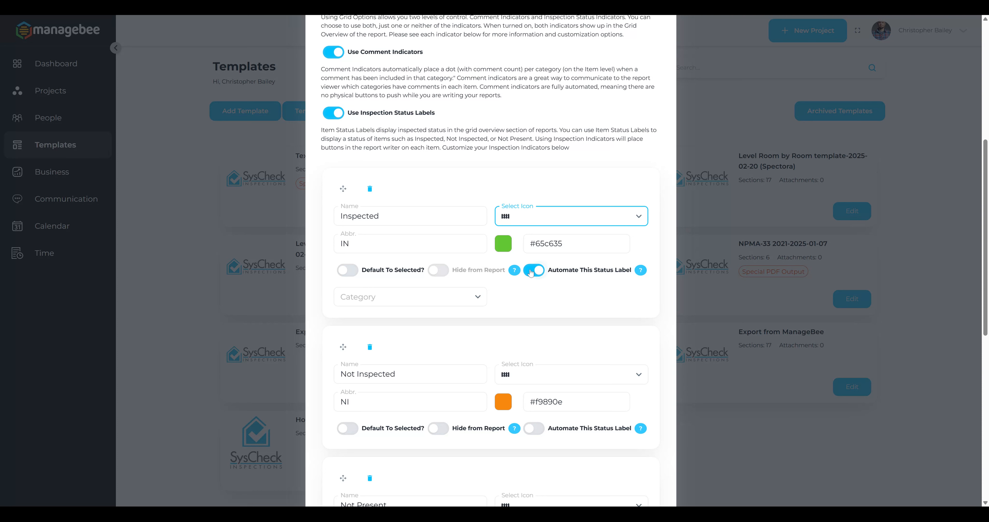
pyautogui.click(645, 273)
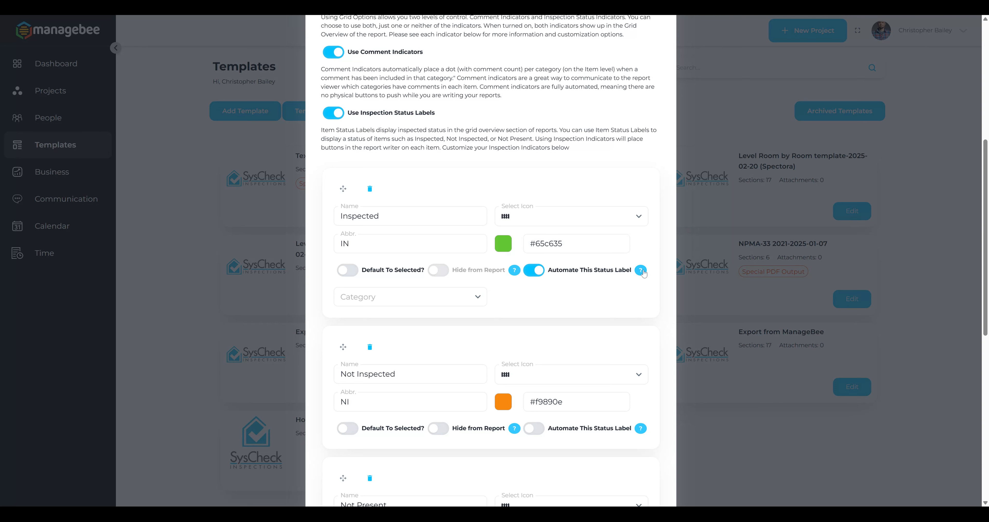
pyautogui.moveTo(643, 273)
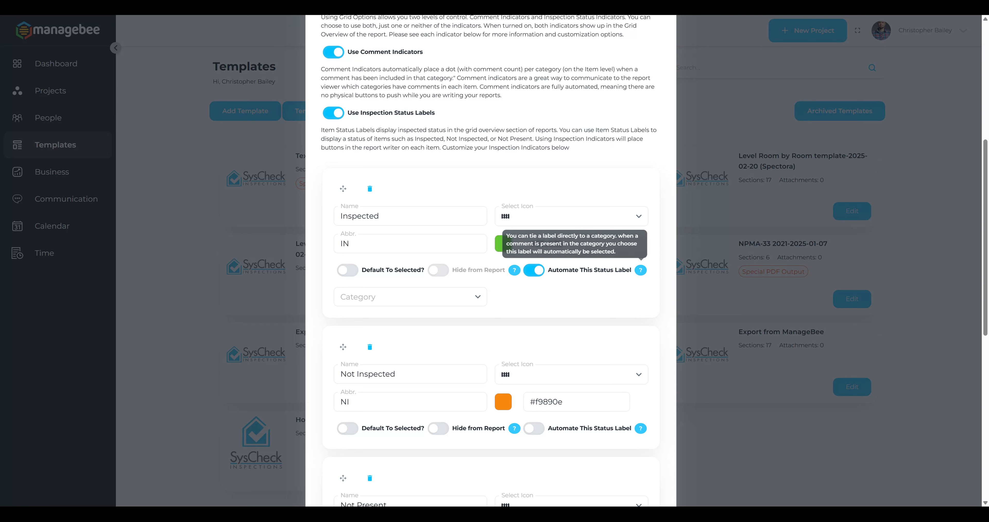
pyautogui.click(377, 210)
pyautogui.click(411, 296)
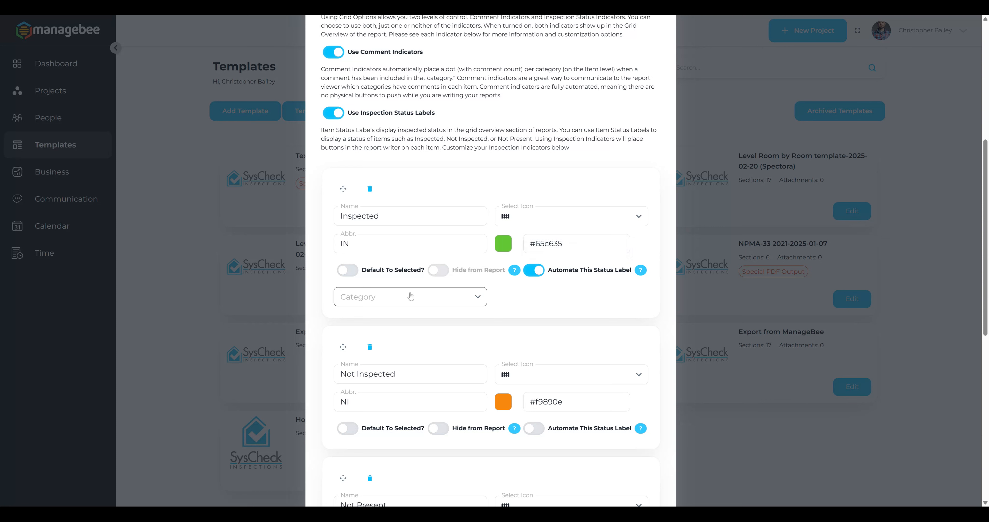
pyautogui.click(368, 319)
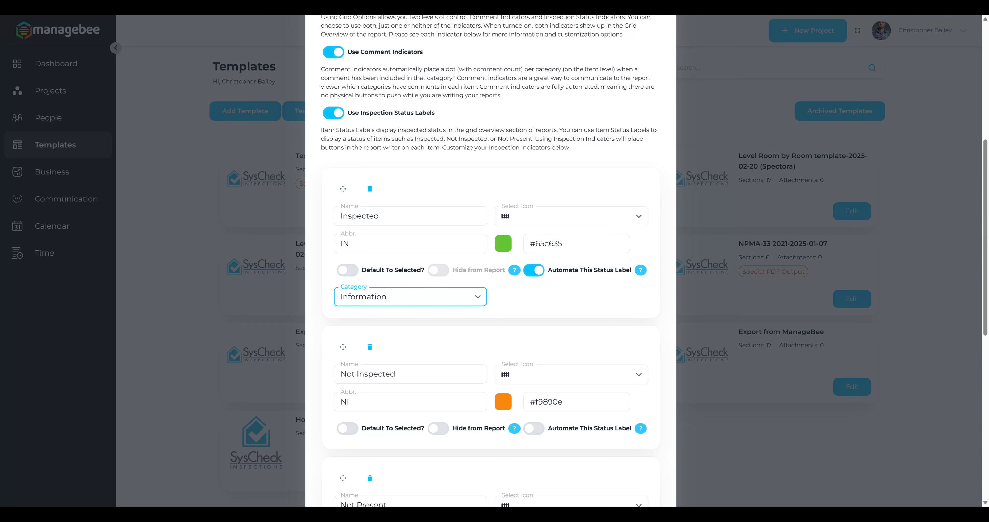
# Set the Not Present status label to be hidden from the report.
pyautogui.scroll(-3, 576, 305)
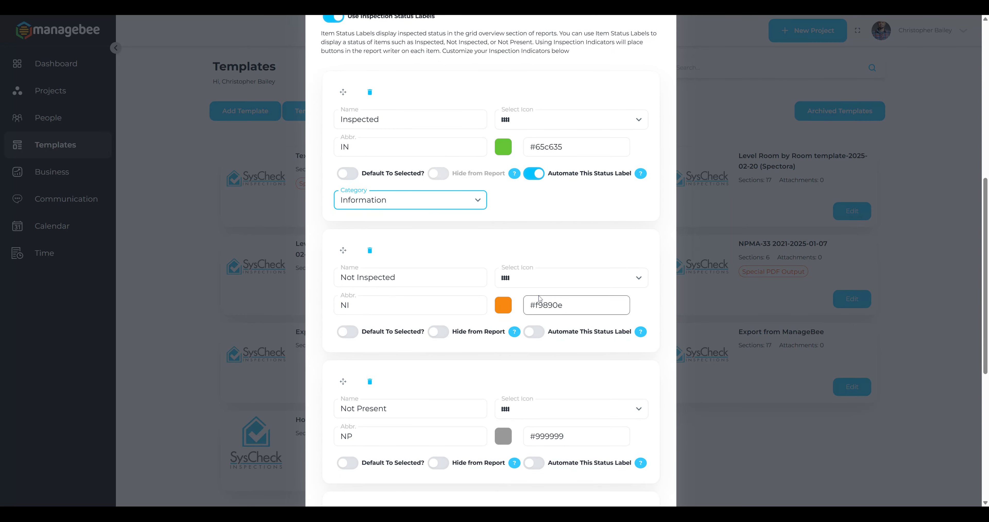
pyautogui.scroll(-3, 410, 305)
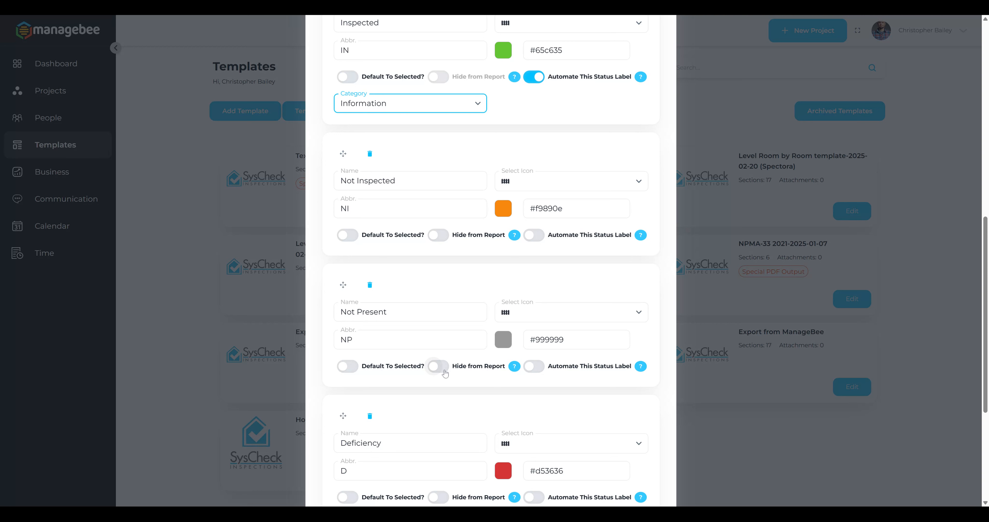
pyautogui.click(439, 366)
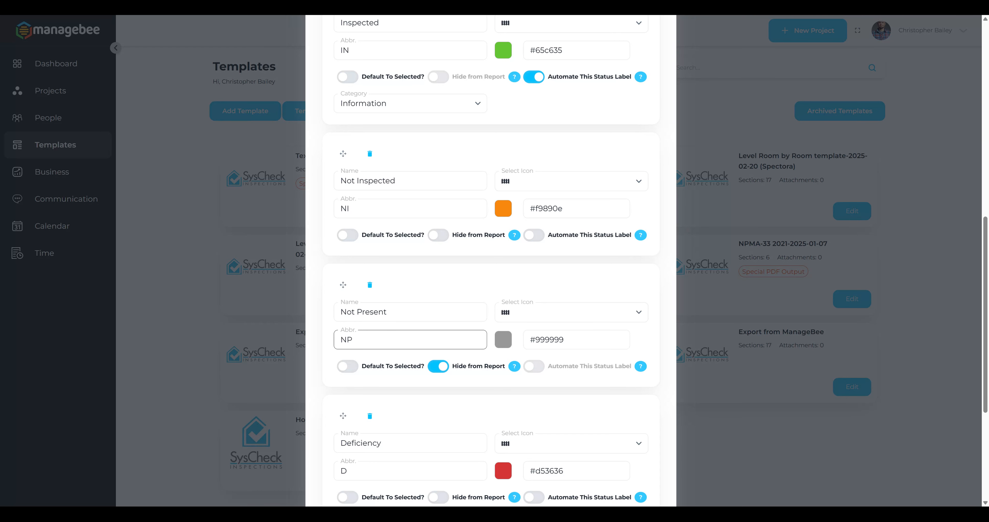
# Automate the Deficiency status label and tie it to the Deficiencies category.
pyautogui.scroll(-4, 510, 357)
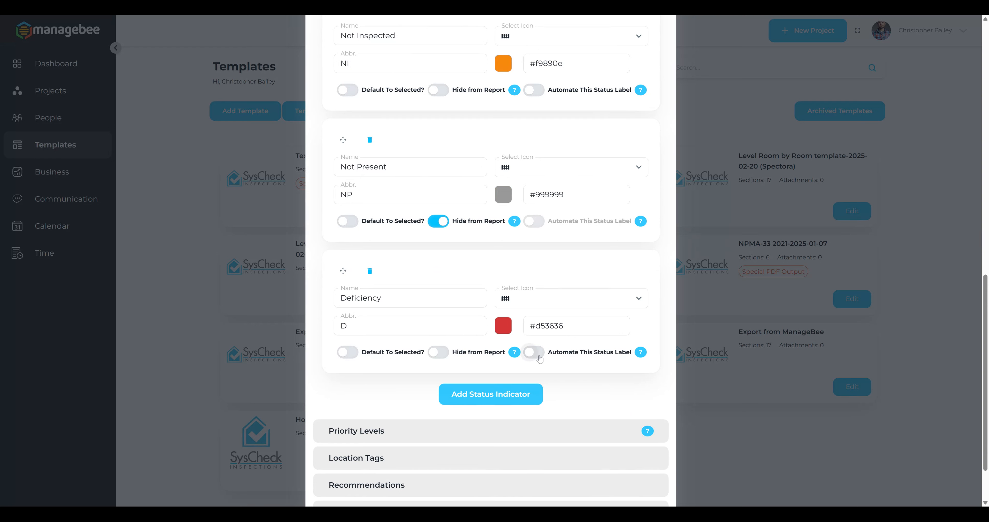
pyautogui.click(535, 352)
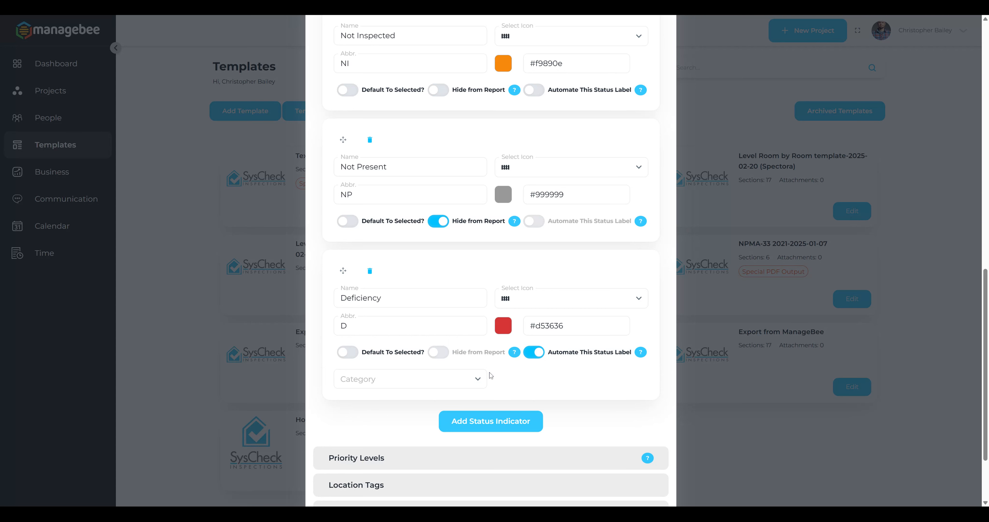
pyautogui.click(411, 379)
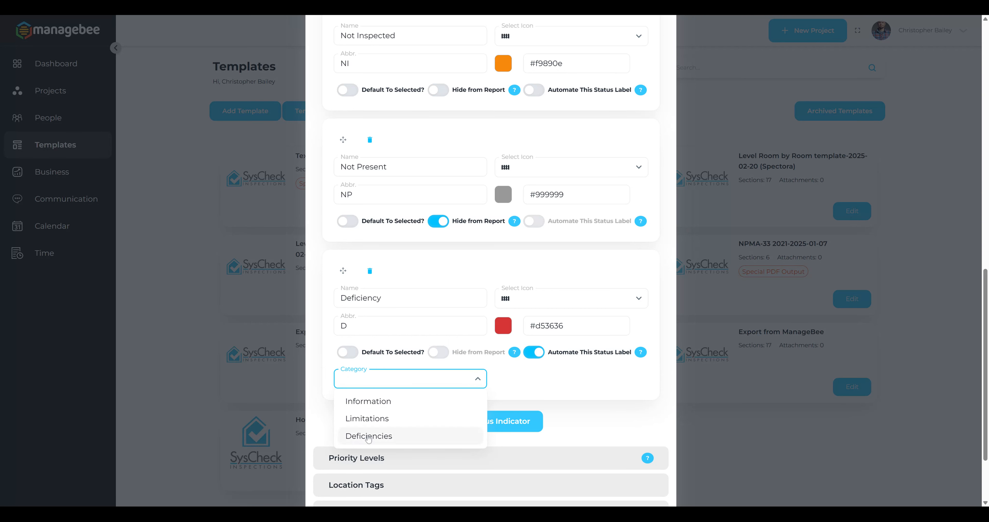
pyautogui.click(368, 437)
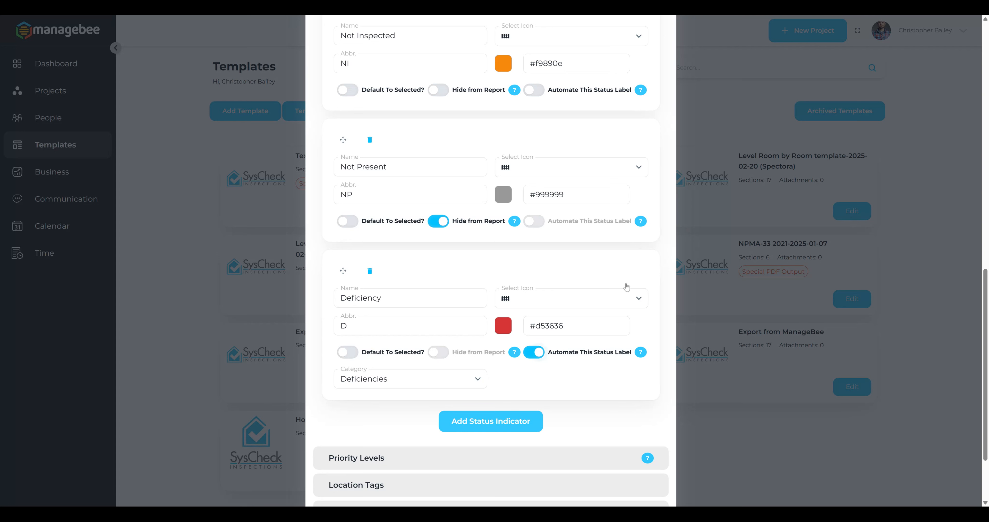
# Change the Maintenance Item priority level's colour to blue, RGB 44, 103, 146.
pyautogui.scroll(-2, 461, 403)
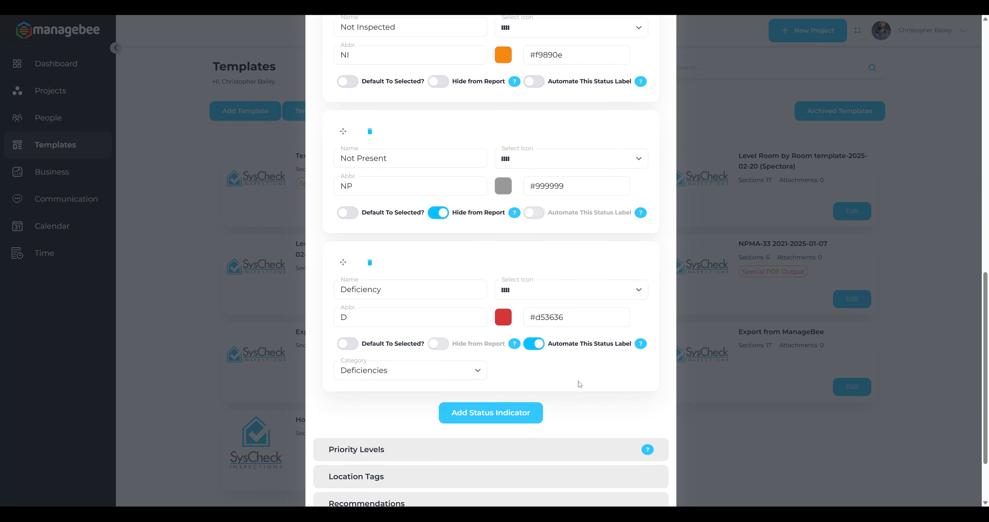
pyautogui.click(390, 411)
pyautogui.scroll(-3, 483, 293)
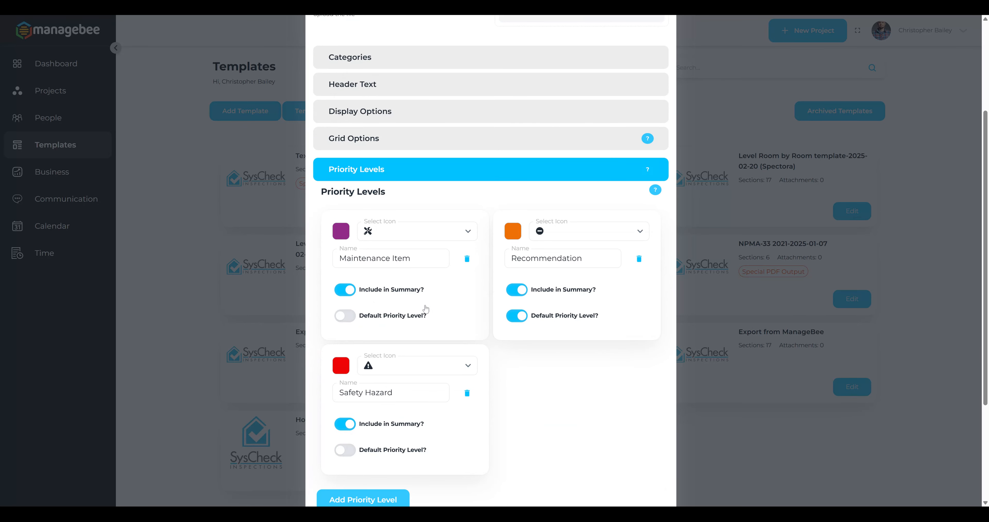
pyautogui.scroll(-2, 457, 384)
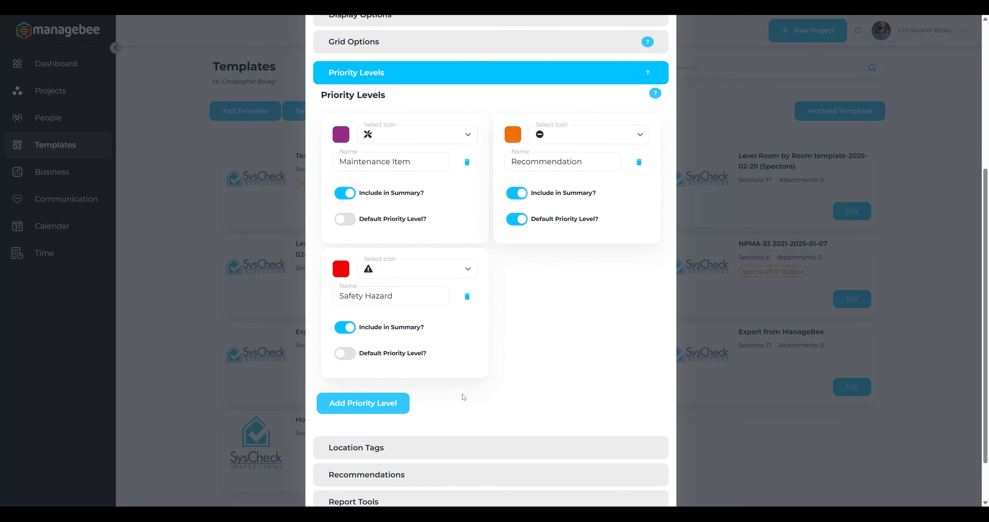
pyautogui.scroll(1, 463, 397)
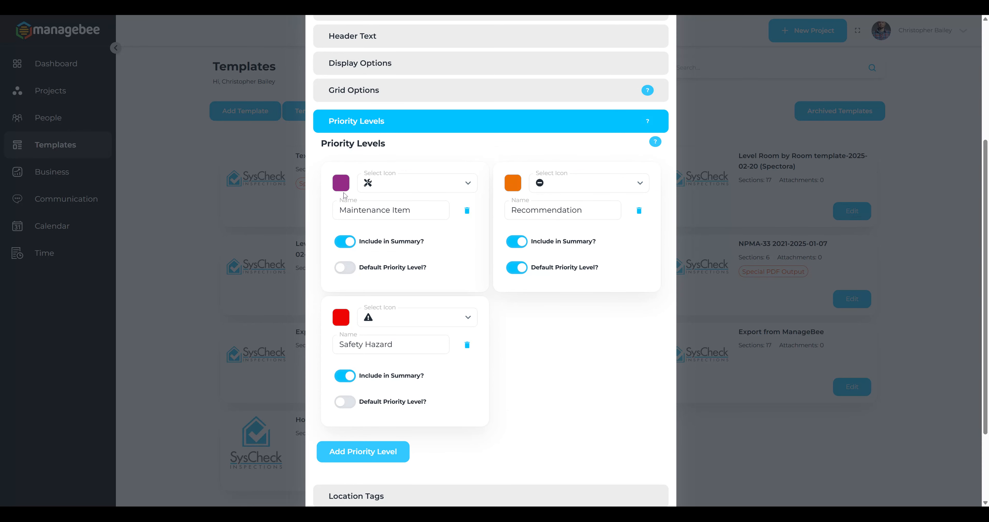
pyautogui.click(342, 186)
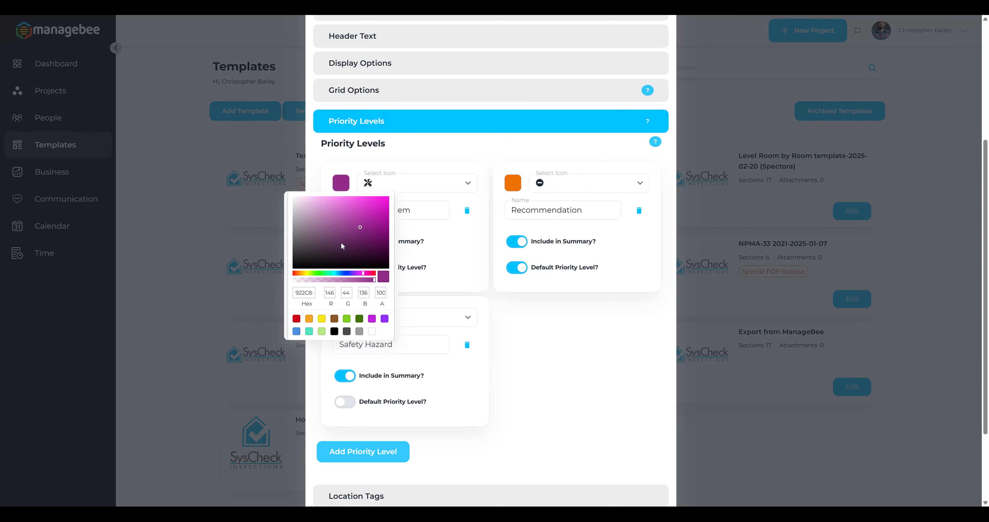
pyautogui.click(339, 273)
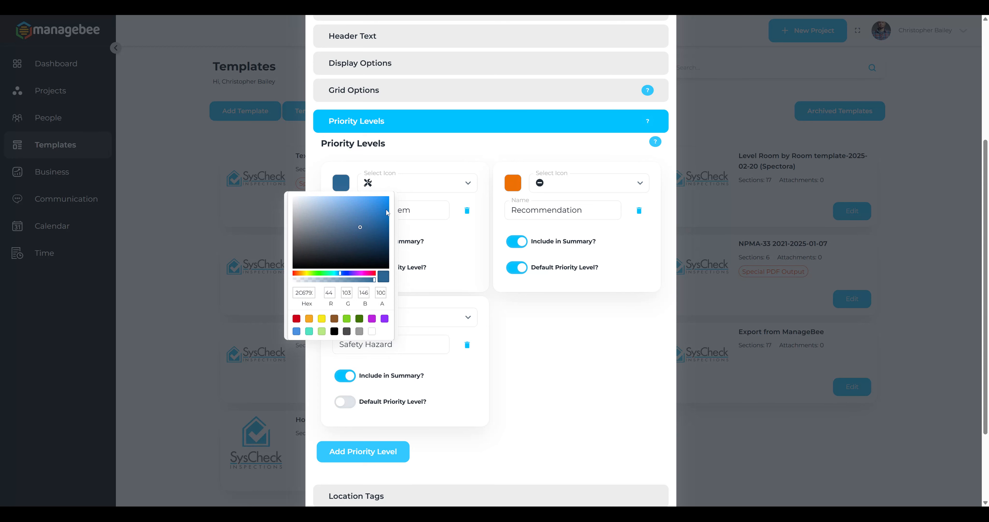
pyautogui.click(468, 255)
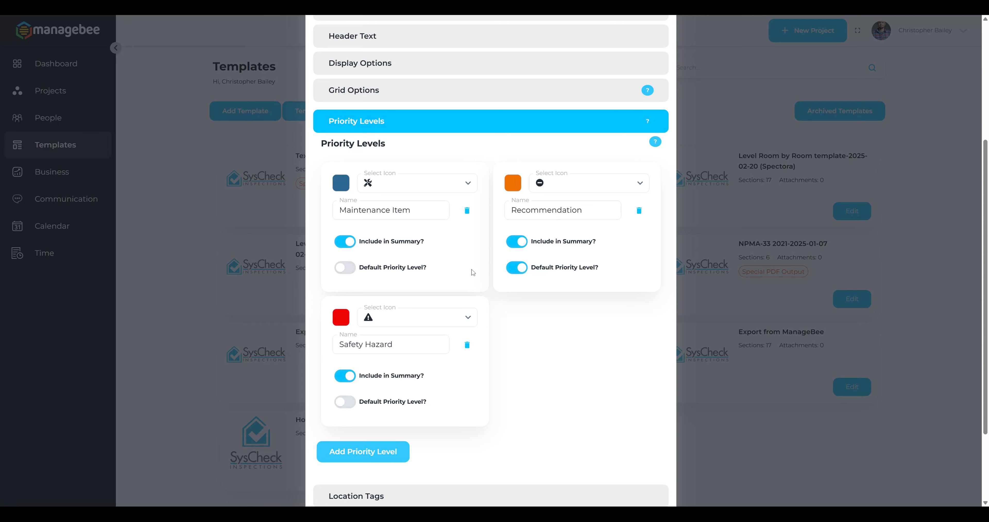
# Examine the template's location tags, covering the floor level, compass direction and room groups.
pyautogui.scroll(-1, 473, 272)
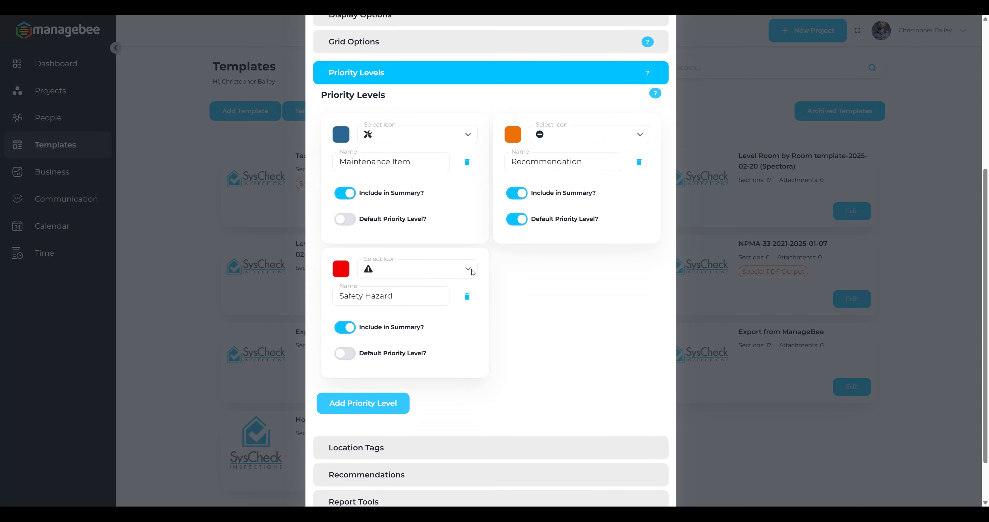
pyautogui.click(431, 295)
pyautogui.scroll(-1, 424, 315)
pyautogui.click(421, 397)
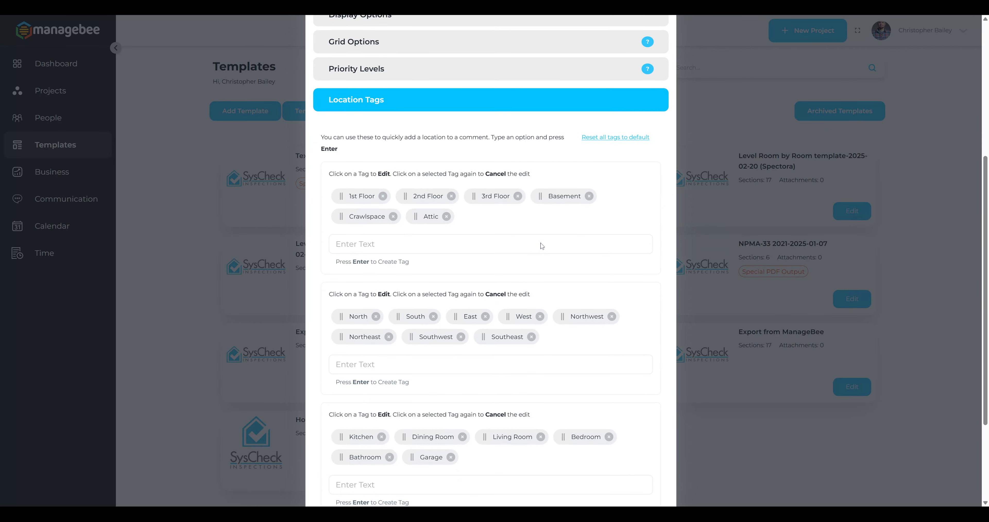
pyautogui.scroll(-3, 542, 246)
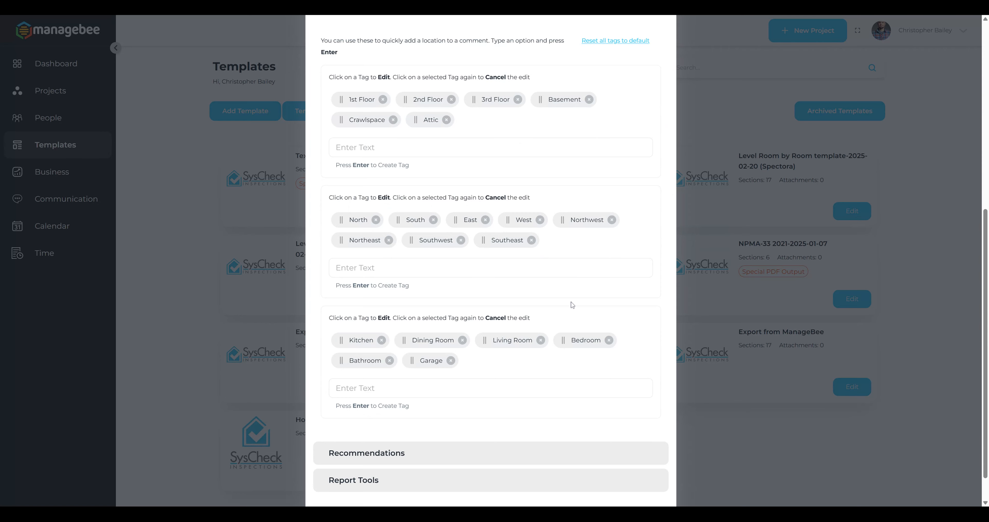
pyautogui.scroll(1, 543, 332)
pyautogui.scroll(1, 543, 332)
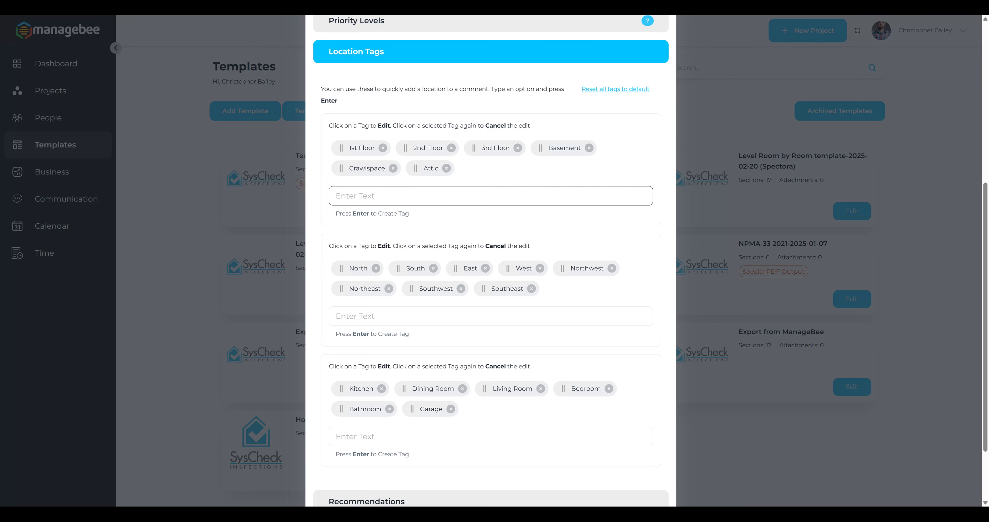
pyautogui.scroll(-2, 487, 209)
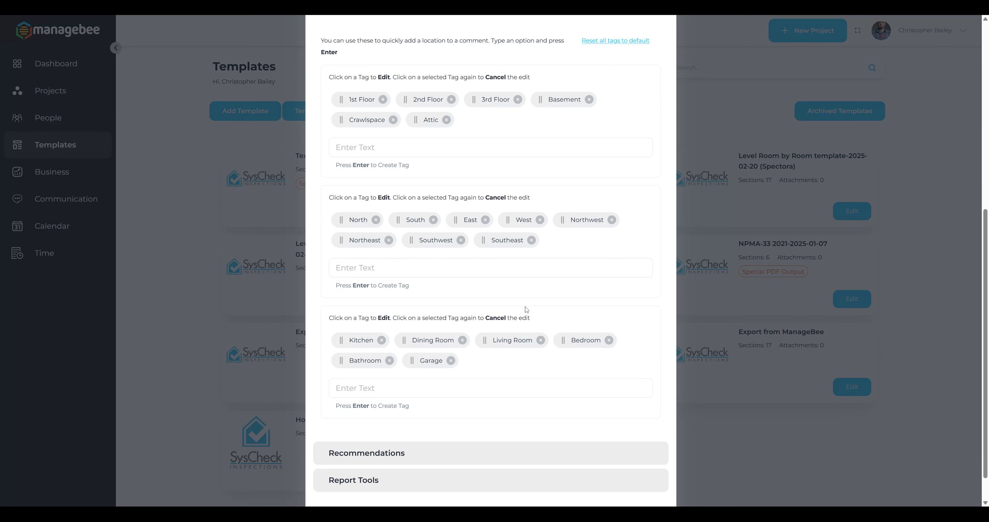
# Review the recommendation settings and browse the choices for the default recommendation without changing it.
pyautogui.click(413, 455)
pyautogui.scroll(-1, 477, 310)
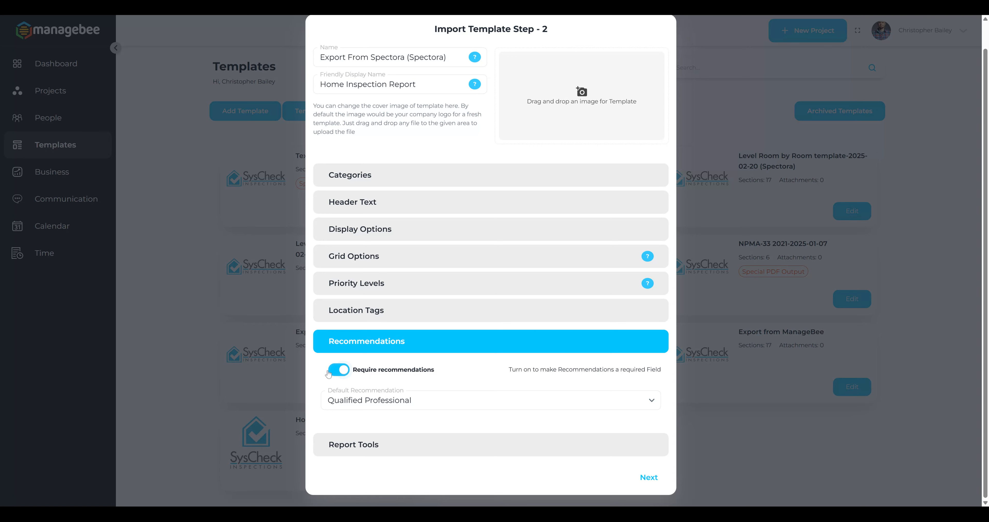
pyautogui.click(440, 405)
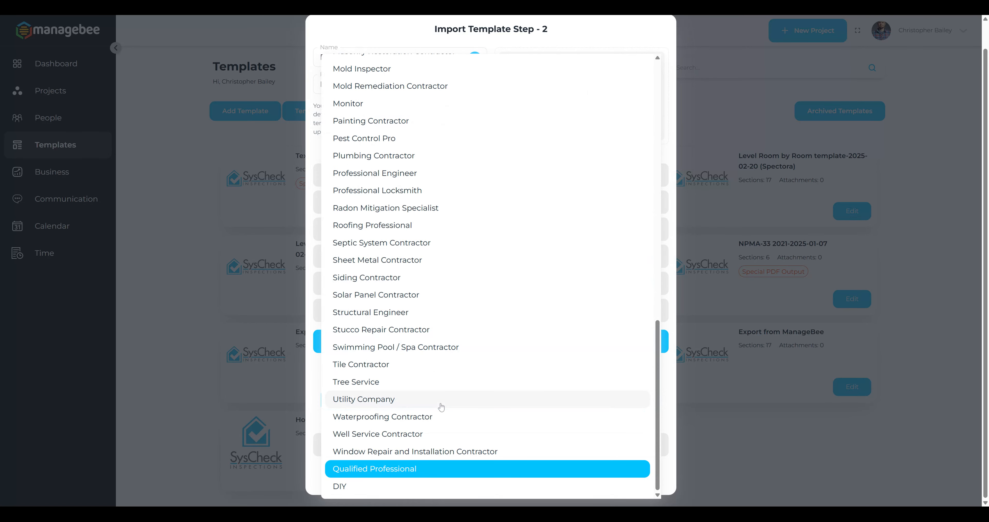
pyautogui.scroll(1, 411, 418)
pyautogui.scroll(13, 410, 418)
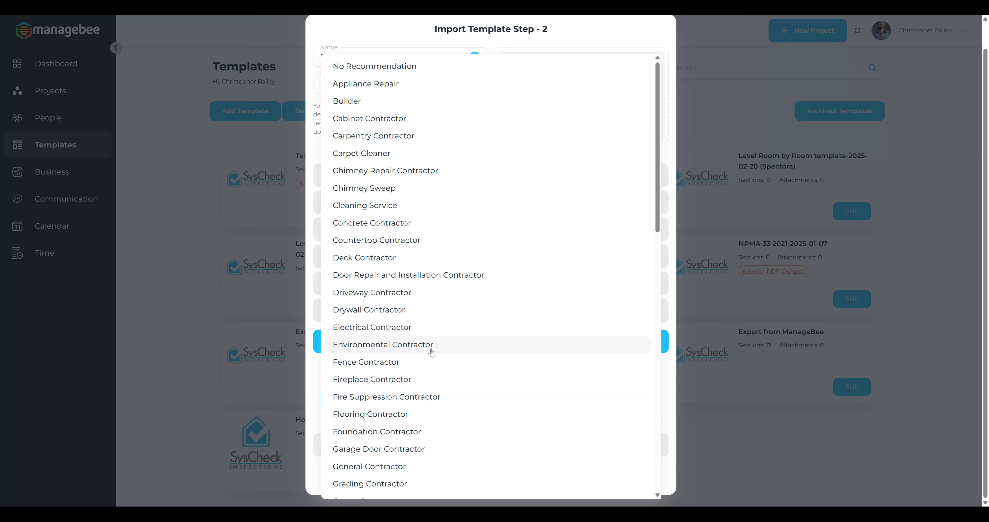
pyautogui.scroll(-12, 418, 241)
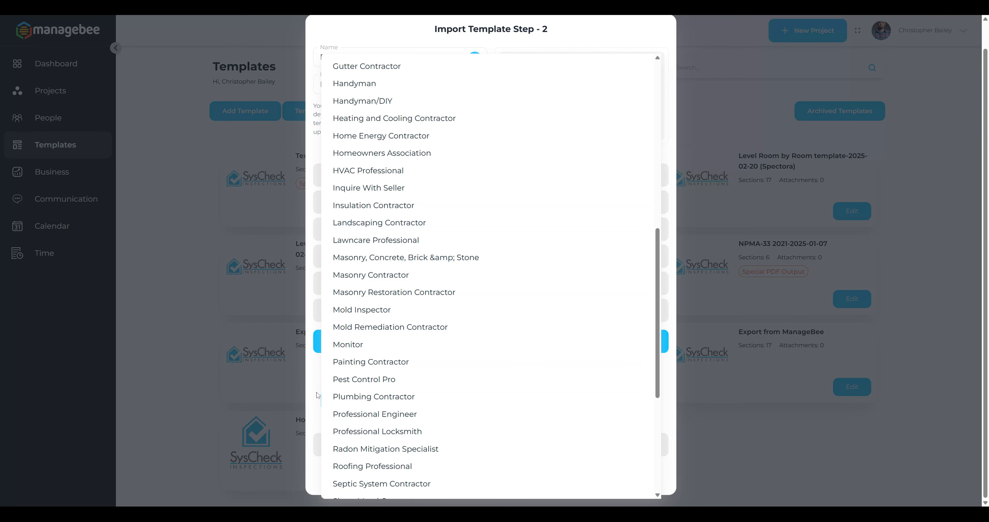
pyautogui.click(313, 373)
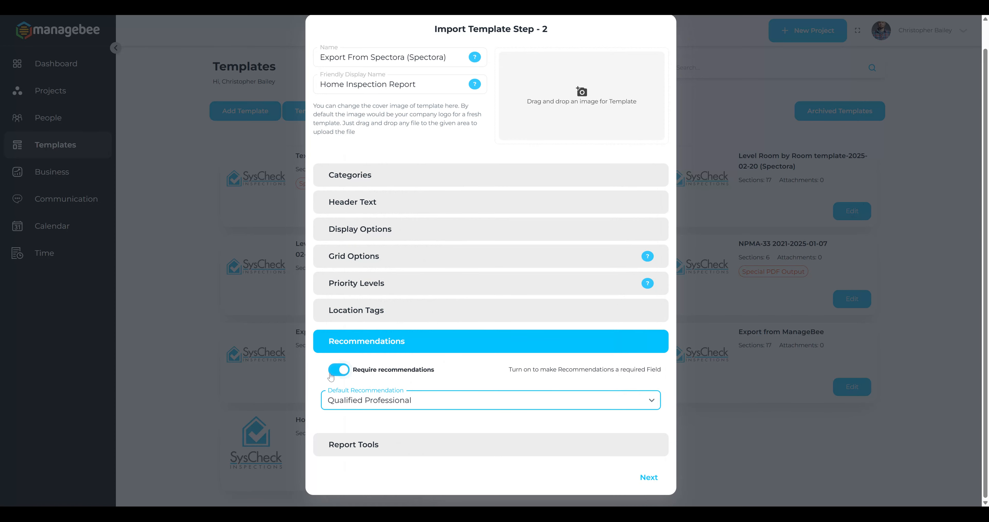
# Disable the cost estimator and the completion requirement for publishing in the report tools, and continue to import step 3.
pyautogui.click(410, 445)
pyautogui.scroll(-1, 457, 418)
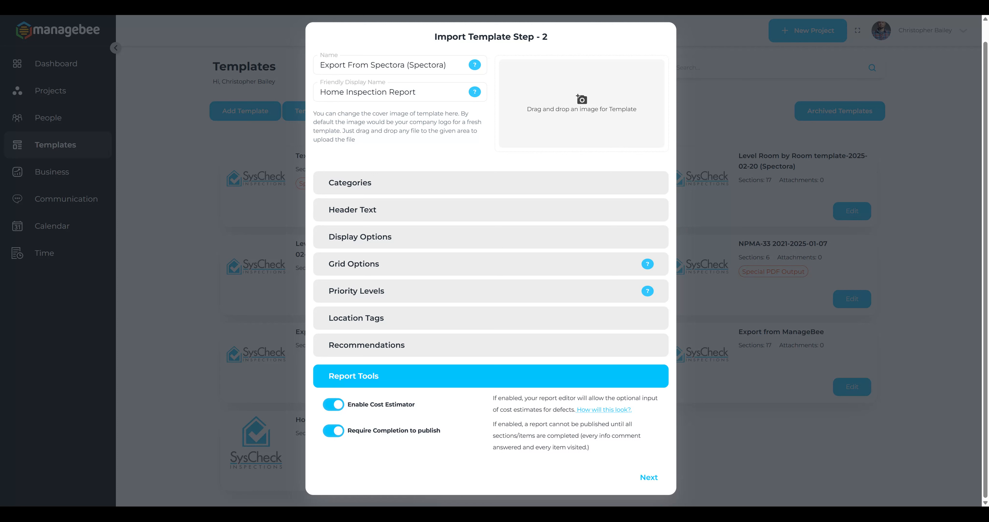
pyautogui.click(334, 406)
pyautogui.click(334, 431)
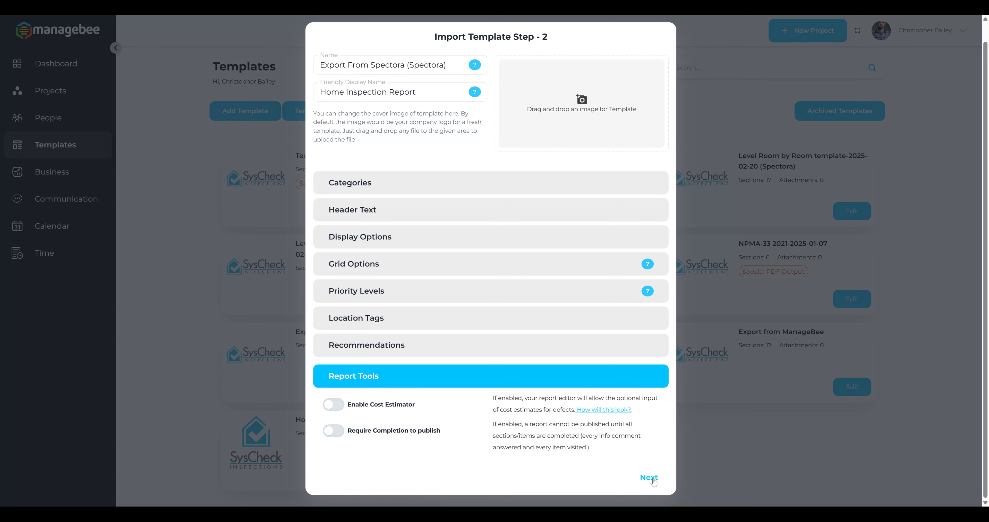
pyautogui.click(649, 478)
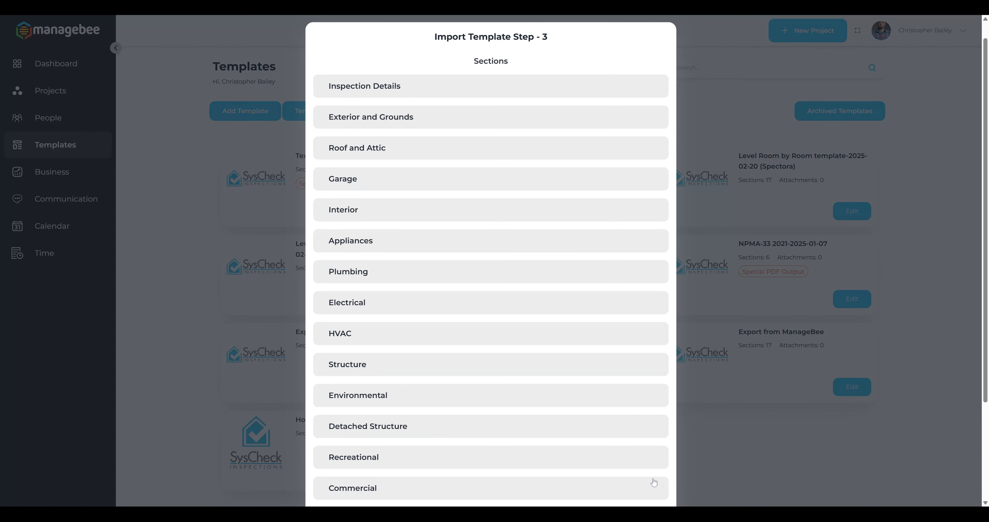
# Look through the imported sections and the items within Exterior and Grounds.
pyautogui.scroll(-3, 507, 198)
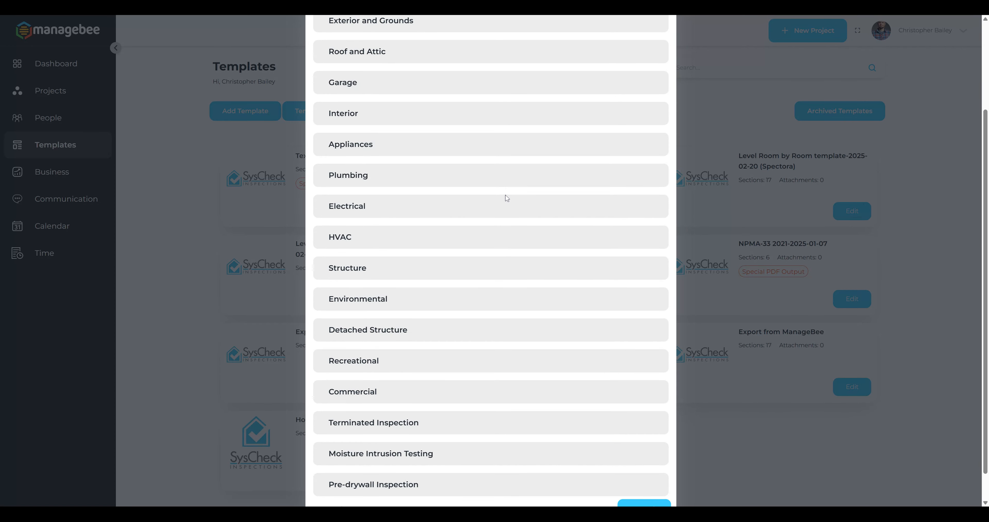
pyautogui.scroll(3, 497, 297)
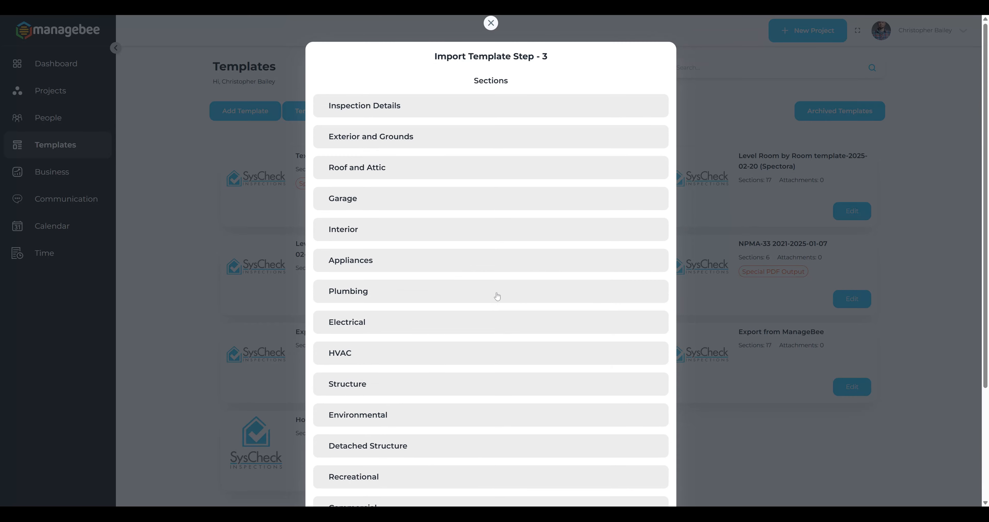
pyautogui.click(449, 137)
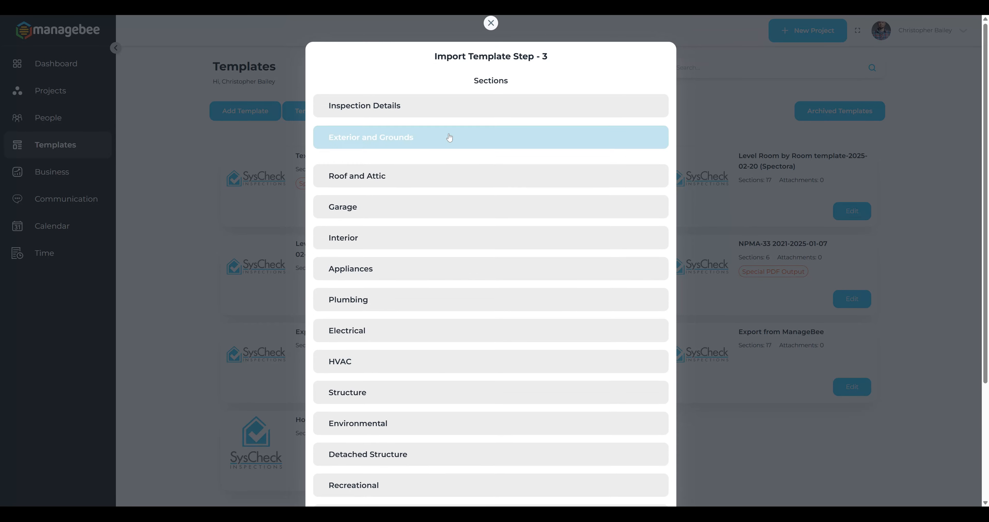
pyautogui.scroll(-8, 456, 203)
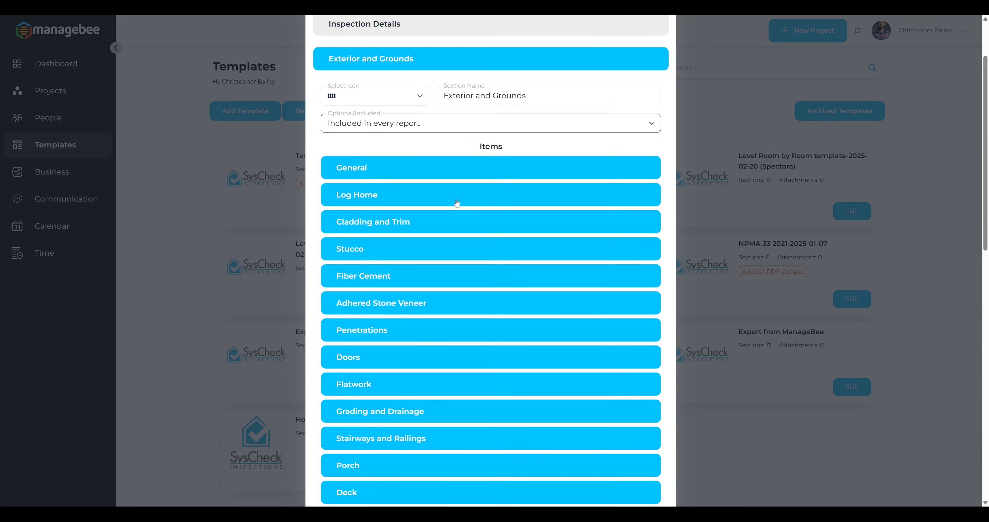
pyautogui.scroll(8, 456, 203)
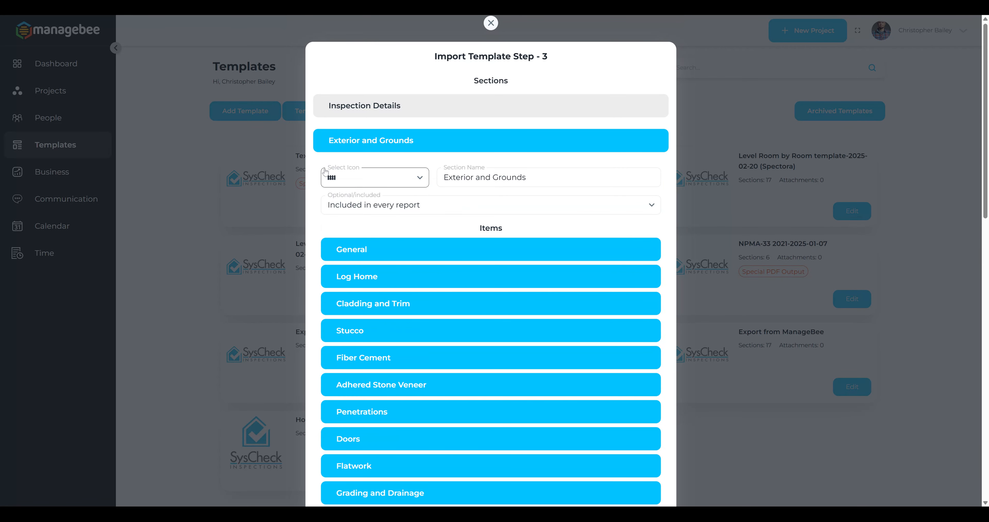
pyautogui.click(400, 137)
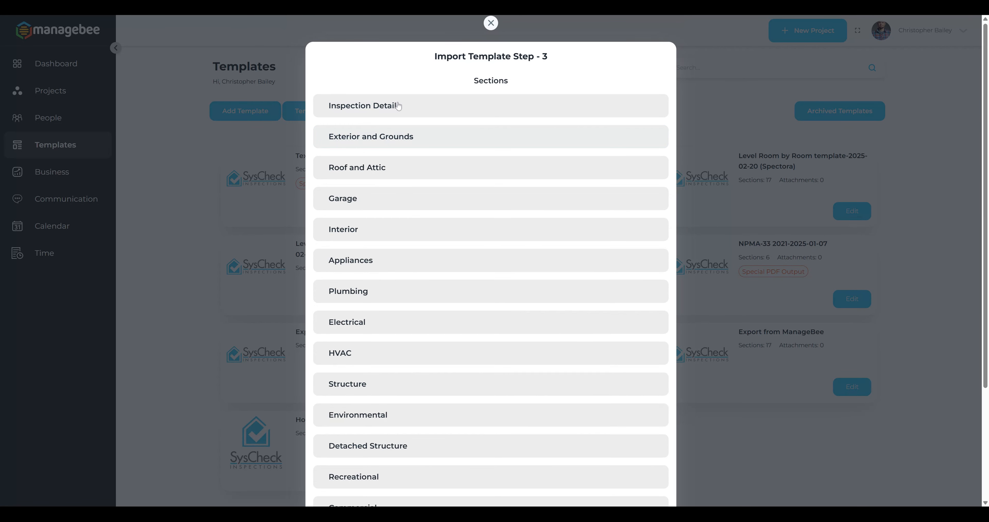
# Set the Inspection Details section's icon to the plain letter "i" information symbol.
pyautogui.click(398, 106)
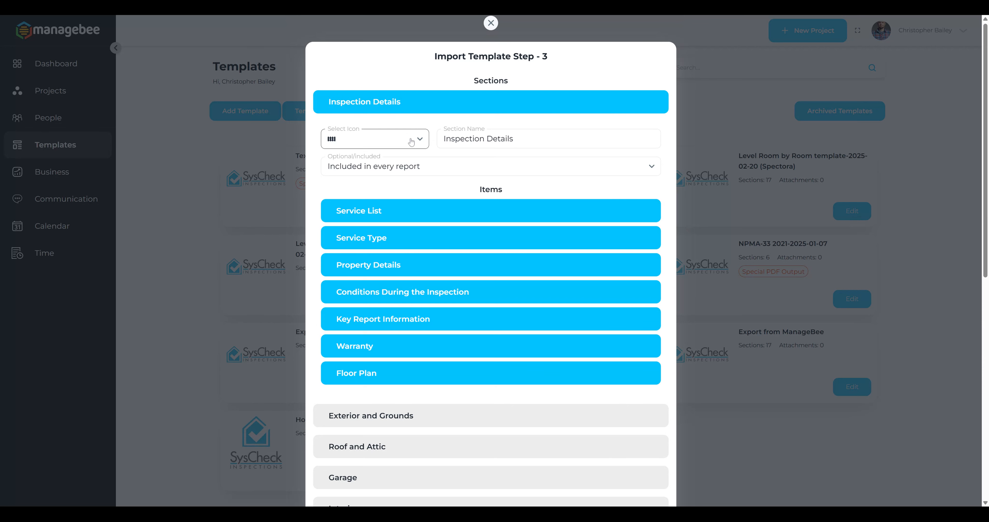
pyautogui.click(418, 141)
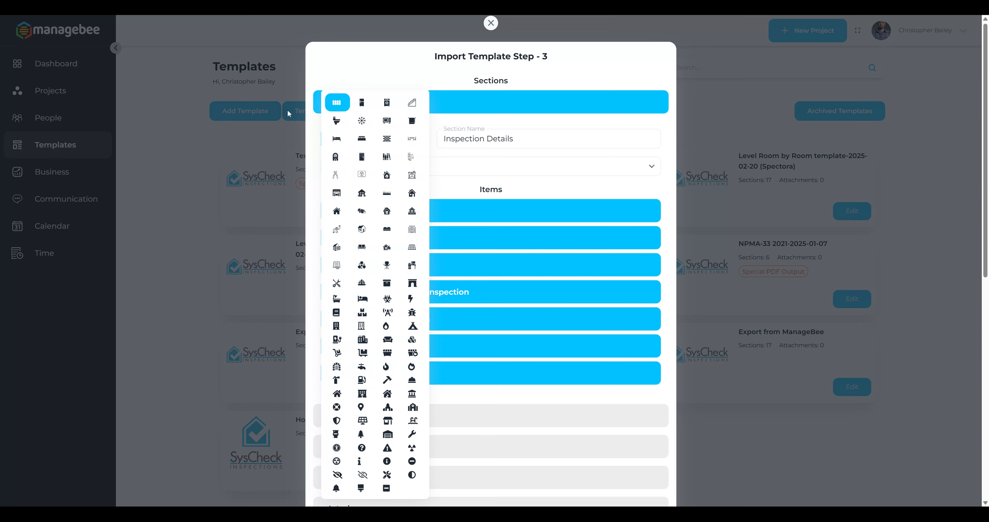
pyautogui.click(331, 69)
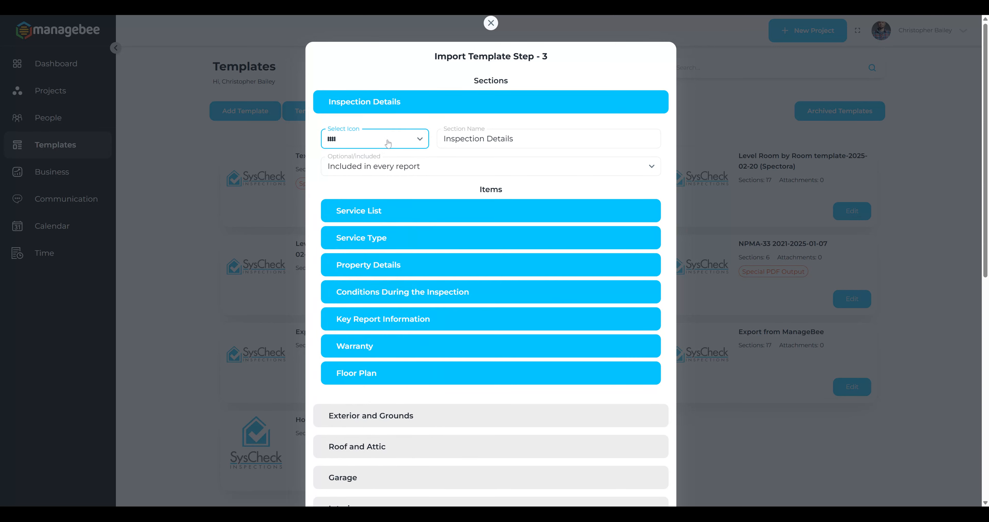
pyautogui.click(389, 144)
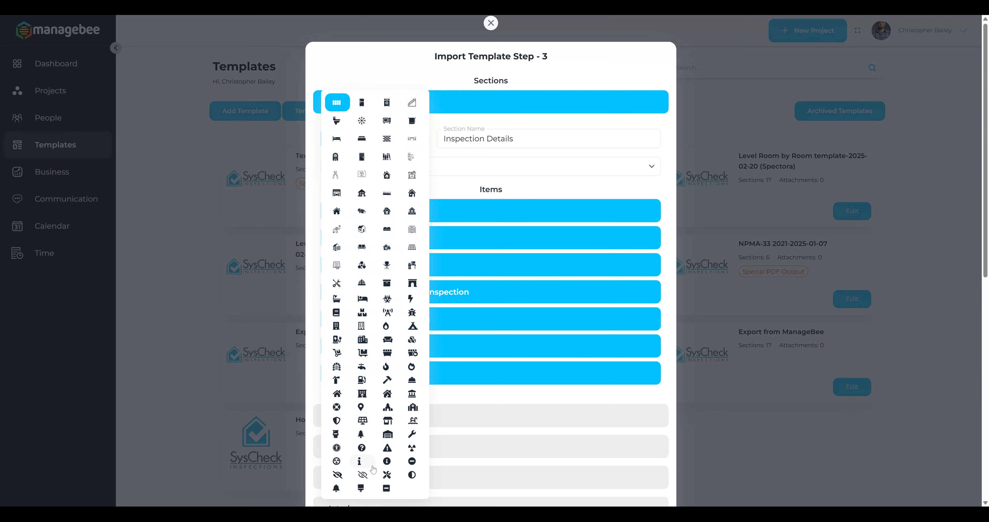
pyautogui.click(361, 461)
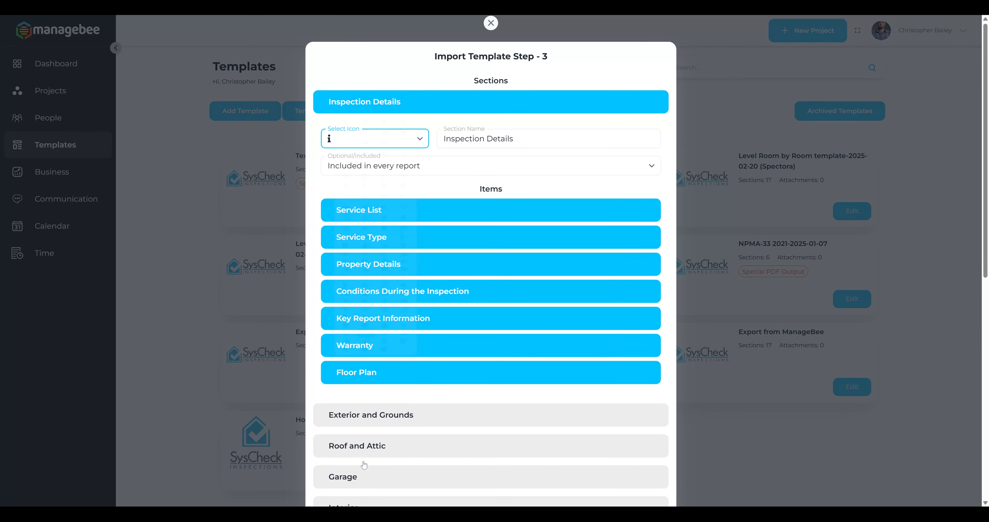
# Examine the Service List item's options and the icon choices for the Exterior and Grounds section.
pyautogui.click(392, 213)
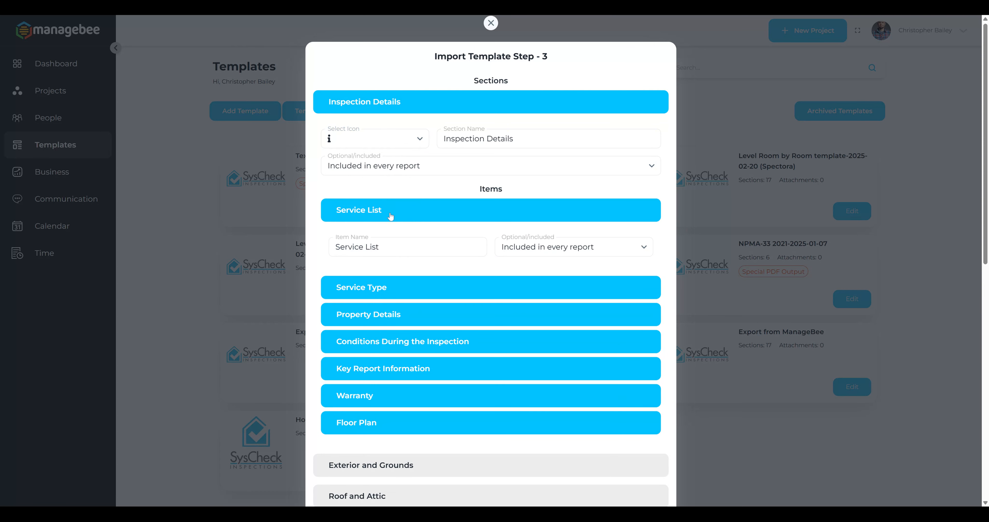
pyautogui.click(391, 216)
pyautogui.click(390, 416)
pyautogui.click(363, 183)
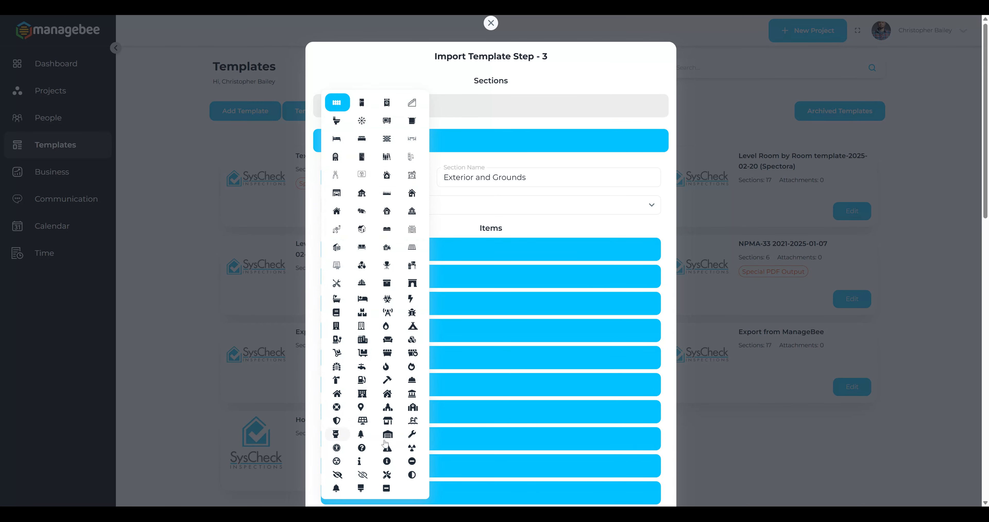
pyautogui.click(510, 134)
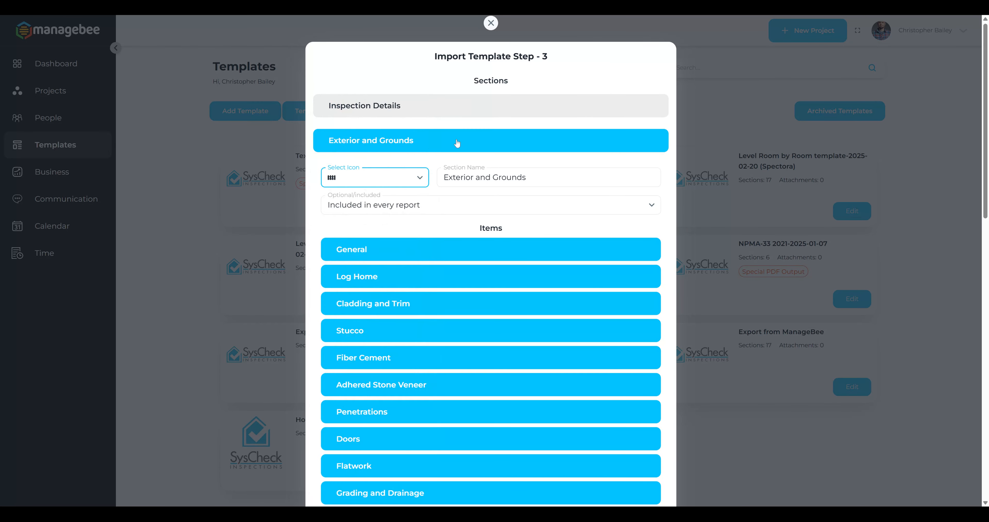
pyautogui.click(427, 140)
pyautogui.click(429, 143)
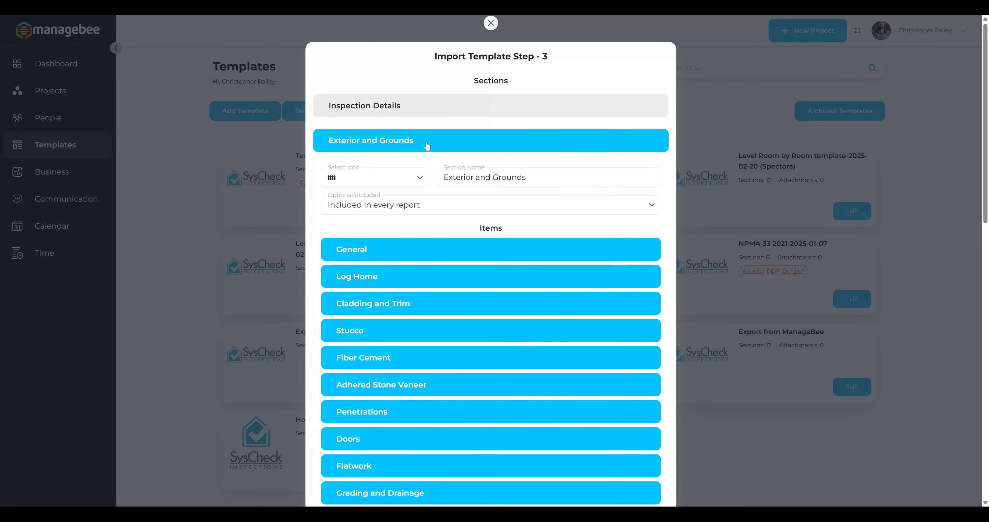
# Set the Exterior and Grounds section's icon to the flat horizontal strip symbol and submit the template import.
pyautogui.click(351, 188)
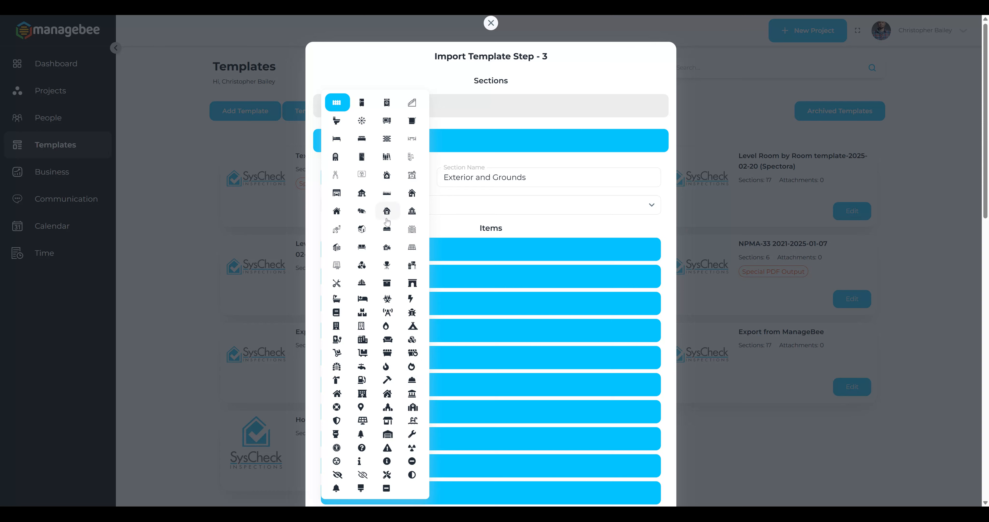
pyautogui.click(388, 194)
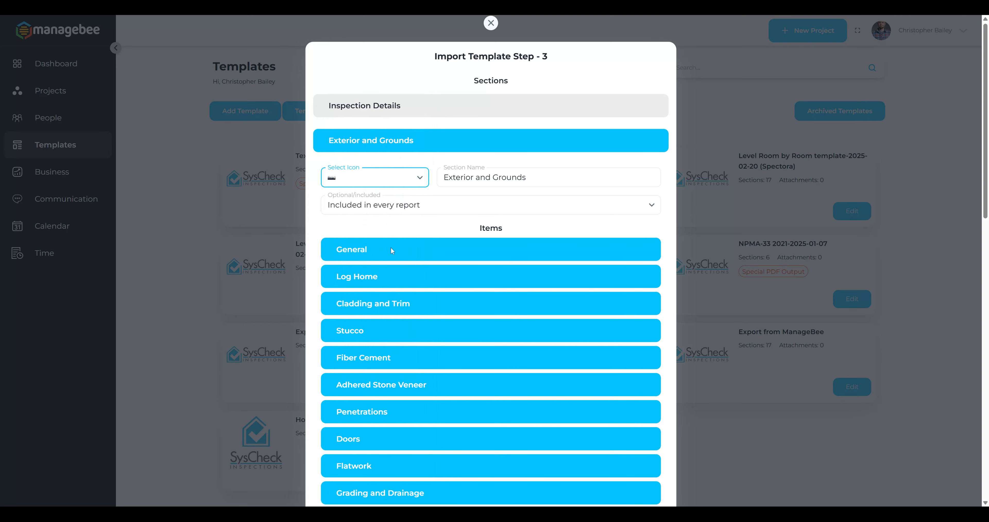
pyautogui.click(417, 149)
pyautogui.scroll(-4, 538, 232)
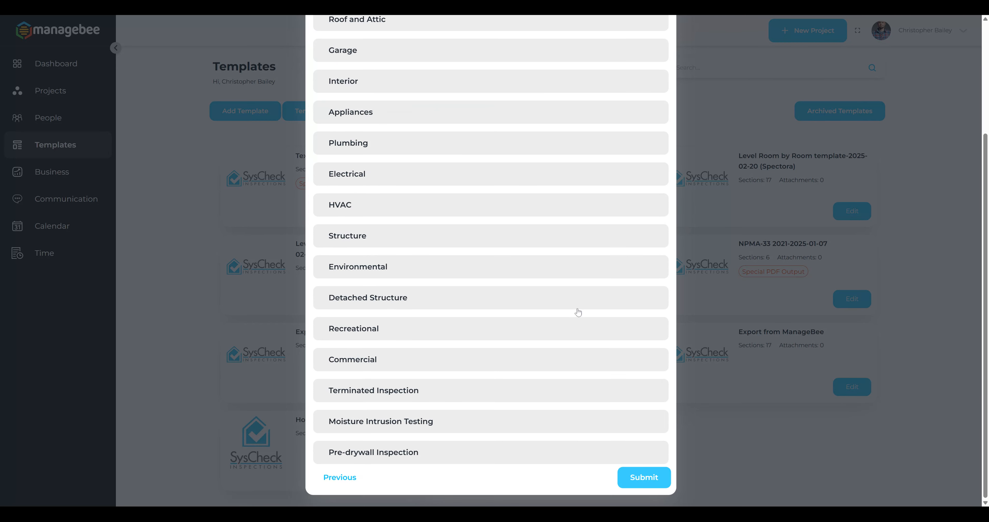
pyautogui.click(663, 482)
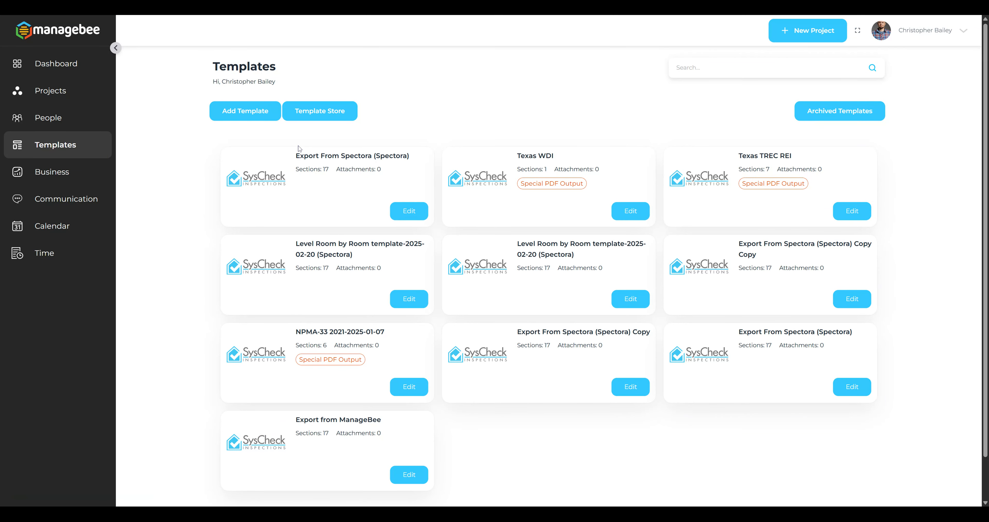
# Open the newly imported Export From Spectora template for editing and set the Roof and Attic section's icon to the house symbol.
pyautogui.click(410, 212)
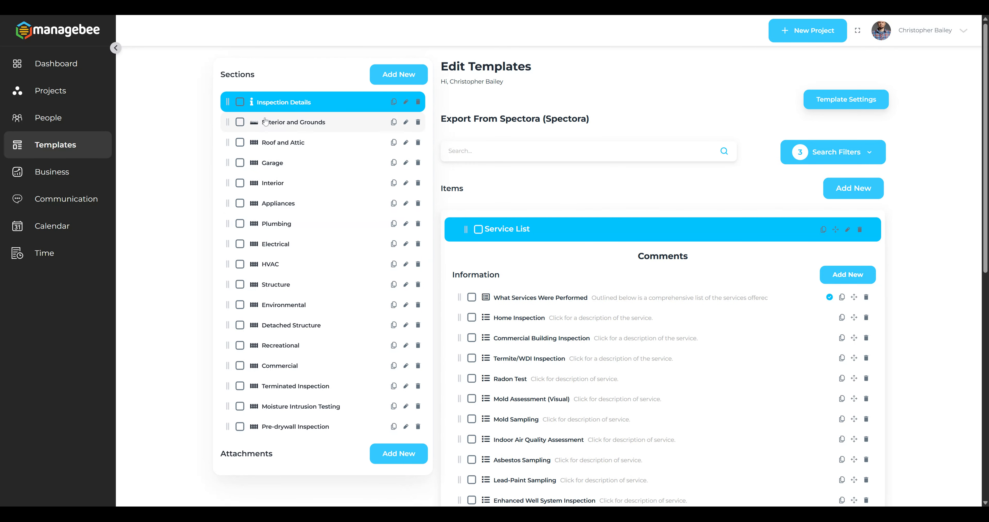
pyautogui.click(406, 143)
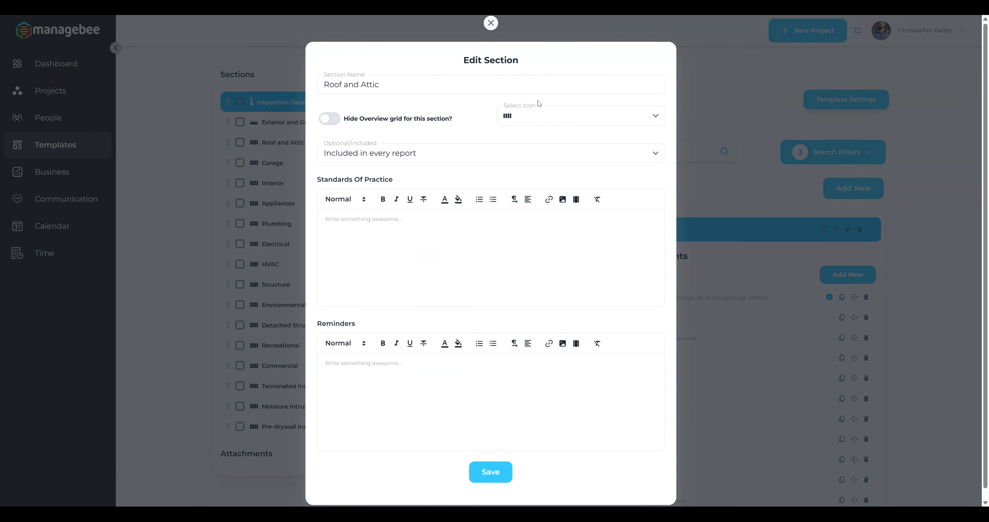
pyautogui.click(541, 122)
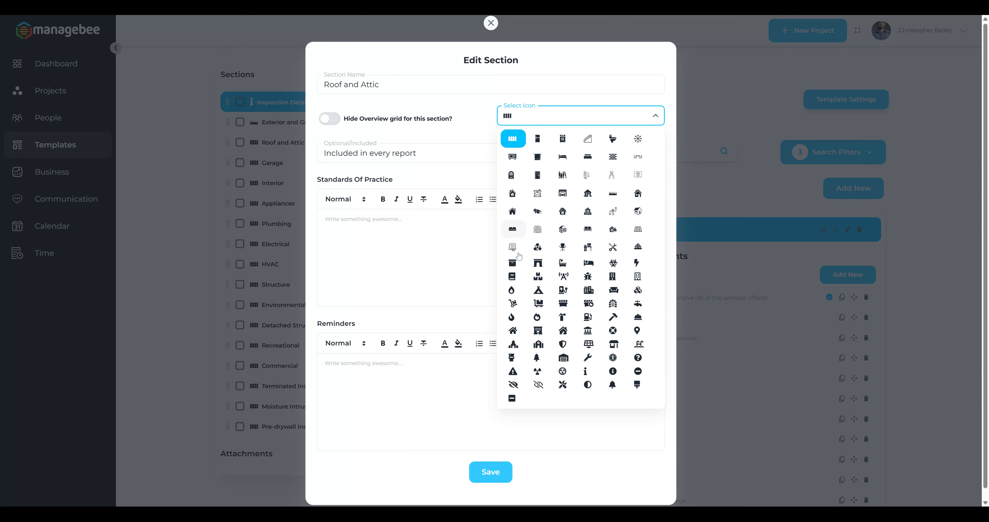
pyautogui.click(513, 330)
pyautogui.click(508, 473)
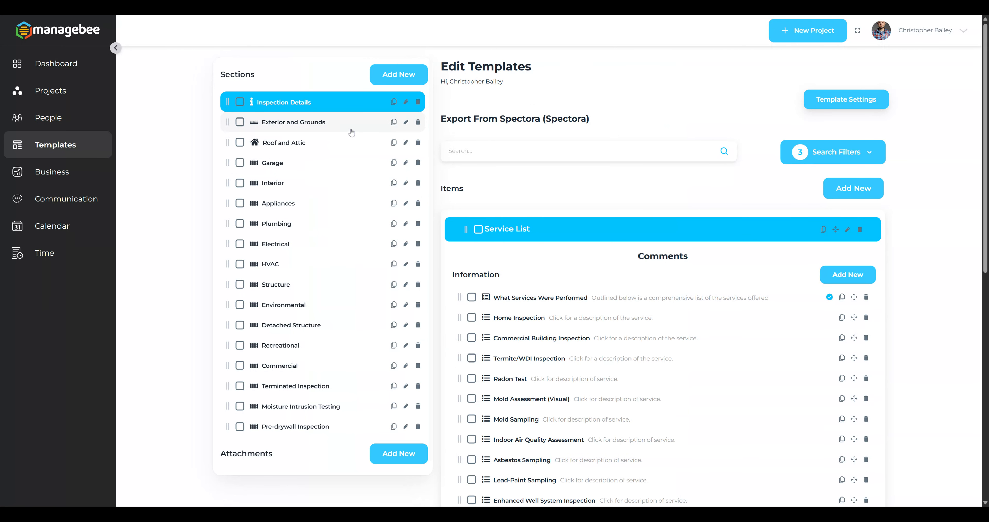
# View the template settings options, collapse the Service List item, and expand Asphalt Shingles in the Roof and Attic section.
pyautogui.click(864, 106)
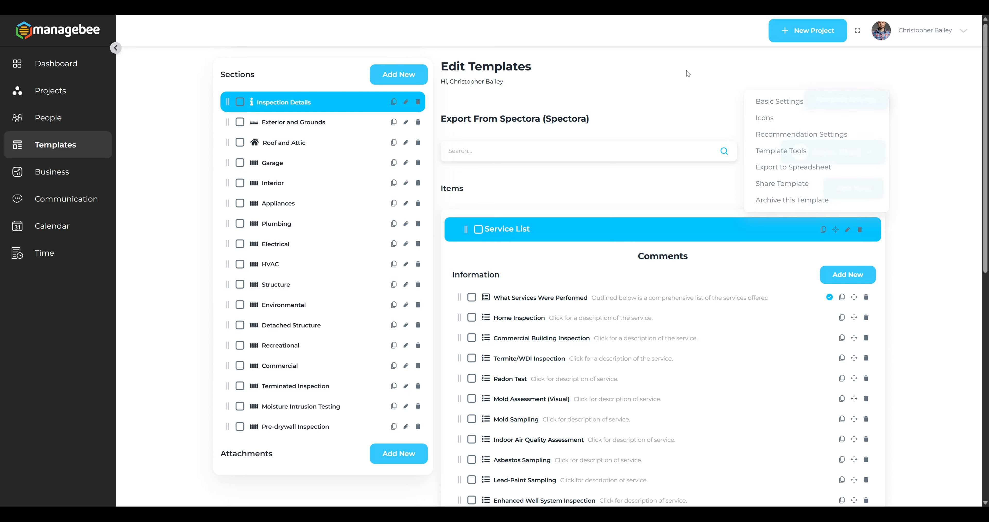
pyautogui.click(581, 234)
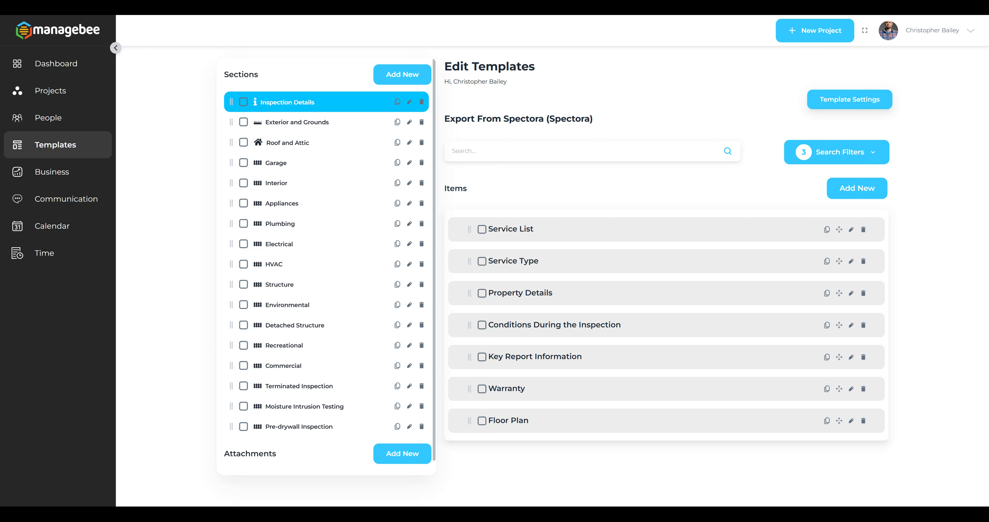
pyautogui.click(303, 149)
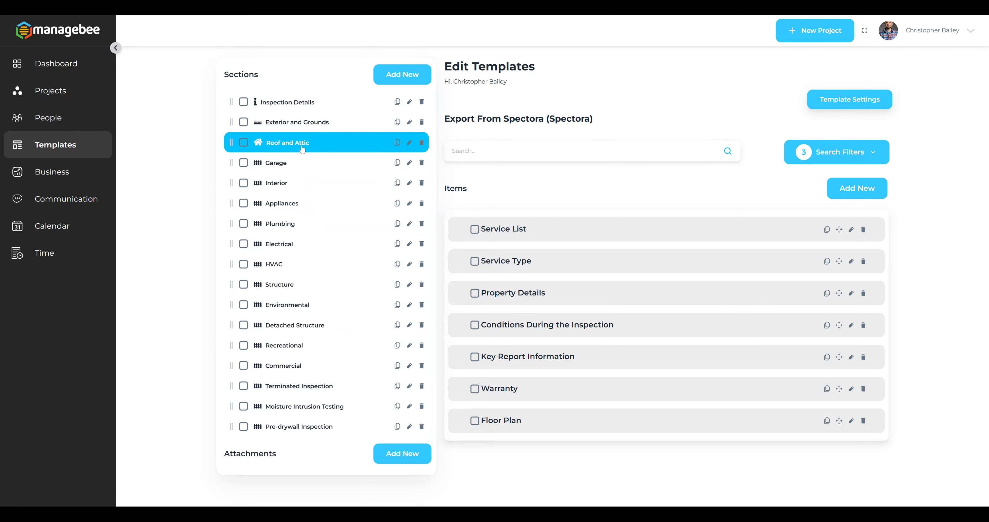
pyautogui.click(606, 228)
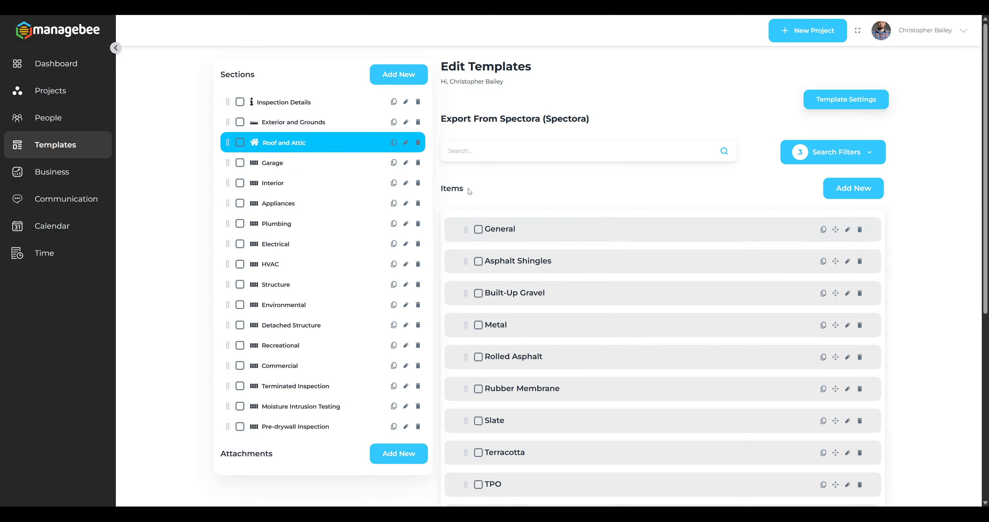
pyautogui.click(641, 294)
pyautogui.moveTo(634, 260); pyautogui.dragTo(635, 264)
pyautogui.scroll(-3, 614, 238)
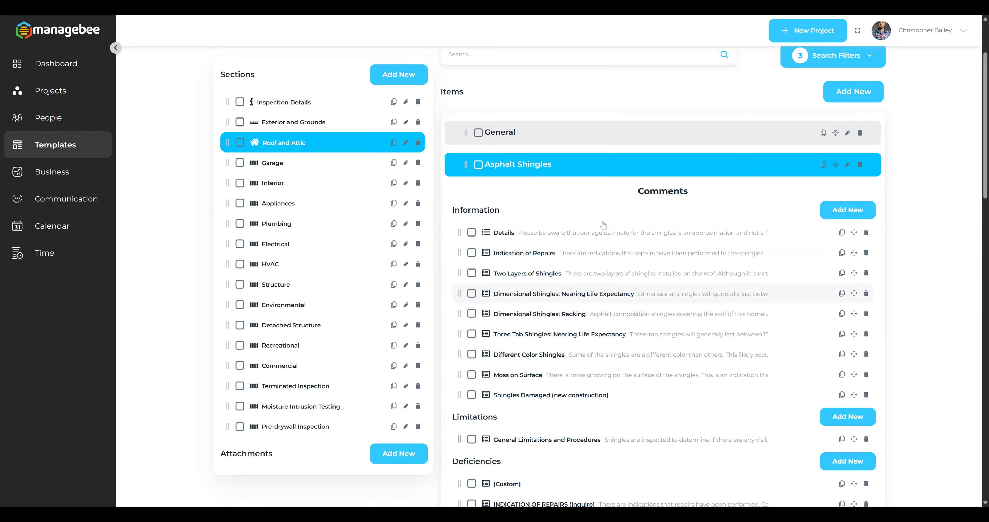
# Examine the information, limitation and deficiency comments of Asphalt Shingles and open the Concerns with the Shingles deficiency.
pyautogui.scroll(-1, 574, 369)
pyautogui.scroll(-2, 630, 319)
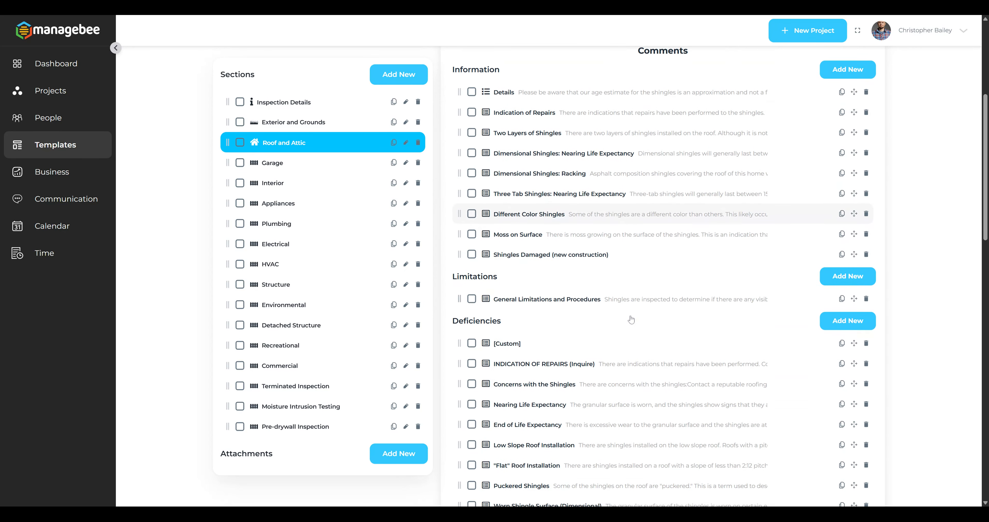
pyautogui.scroll(1, 631, 319)
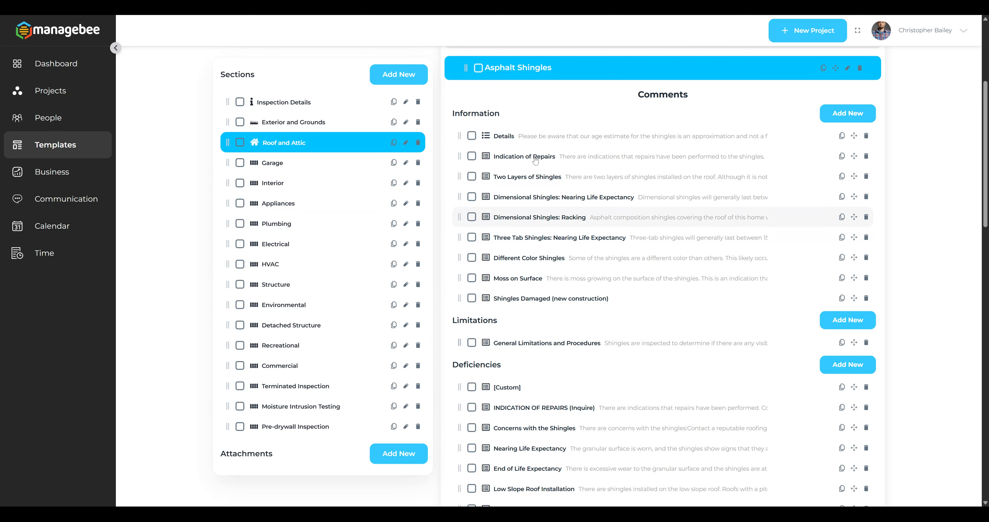
pyautogui.scroll(-2, 564, 347)
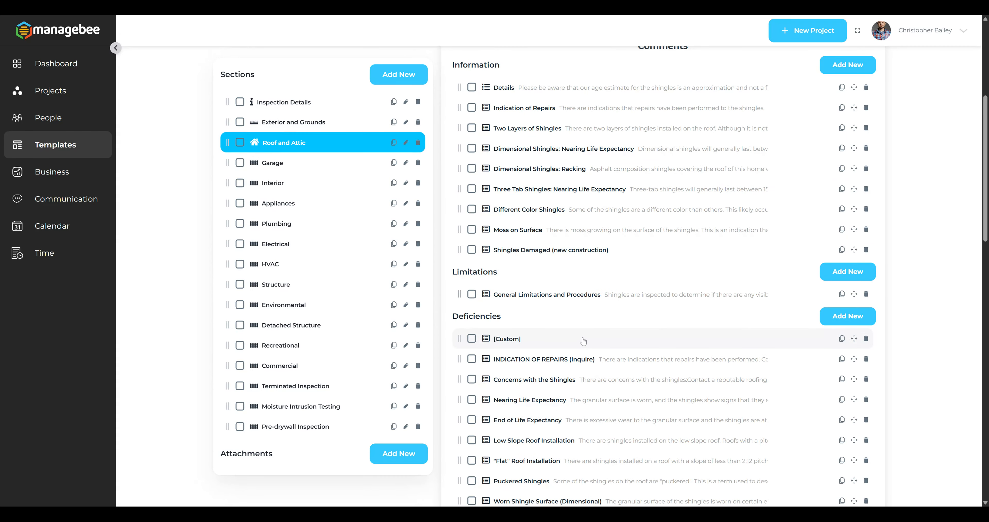
pyautogui.scroll(-3, 583, 340)
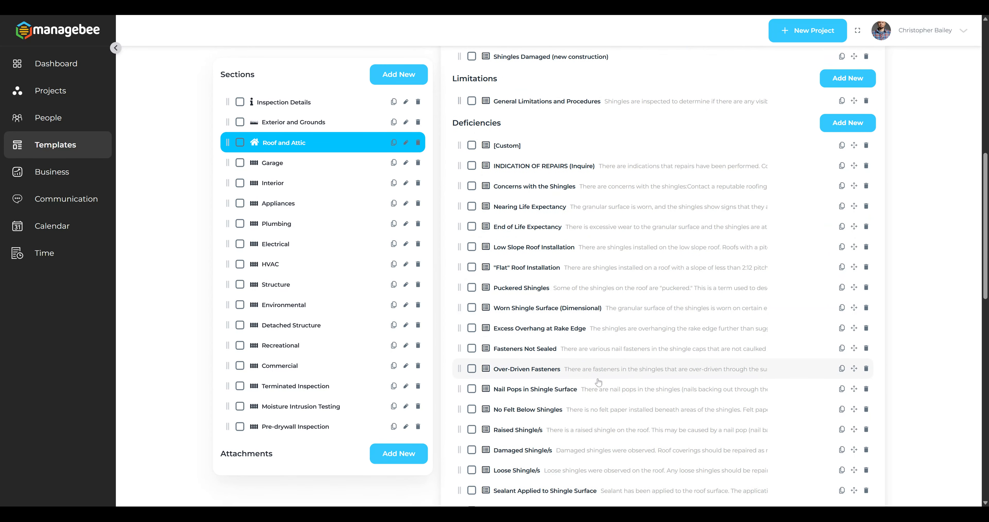
pyautogui.scroll(-3, 602, 387)
pyautogui.scroll(-3, 604, 381)
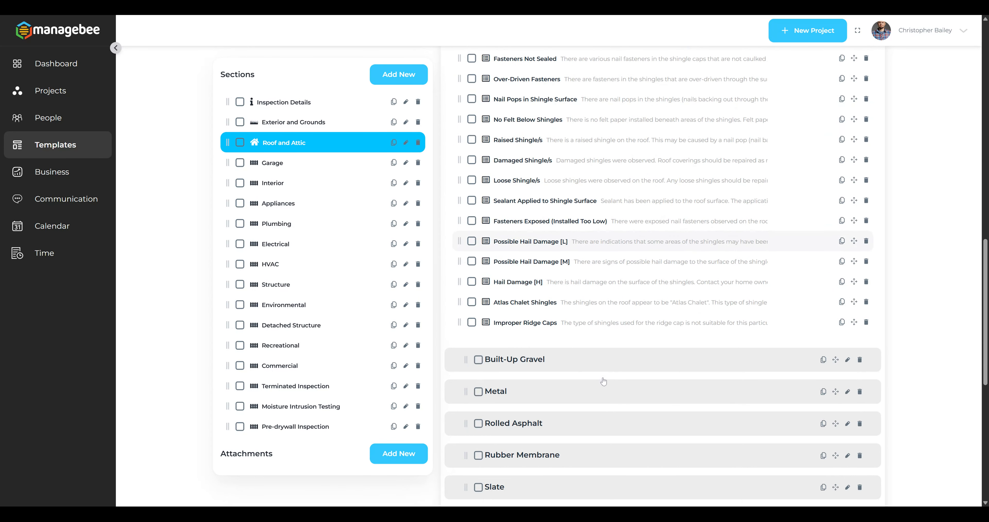
pyautogui.scroll(6, 605, 381)
pyautogui.scroll(4, 605, 381)
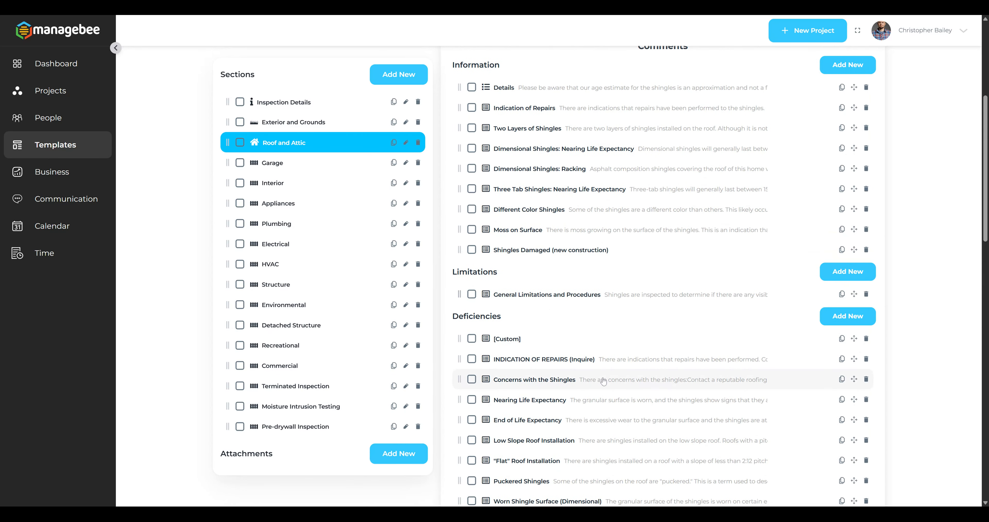
pyautogui.scroll(-1, 542, 380)
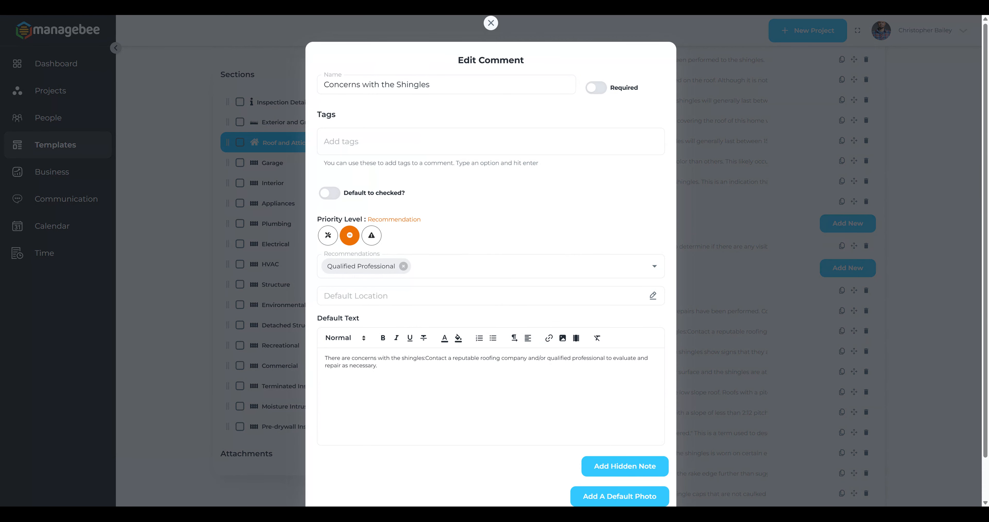
# Try the Maintenance Item, Safety Hazard and Recommendation priority levels on the comment, leaving Maintenance Item selected.
pyautogui.click(330, 236)
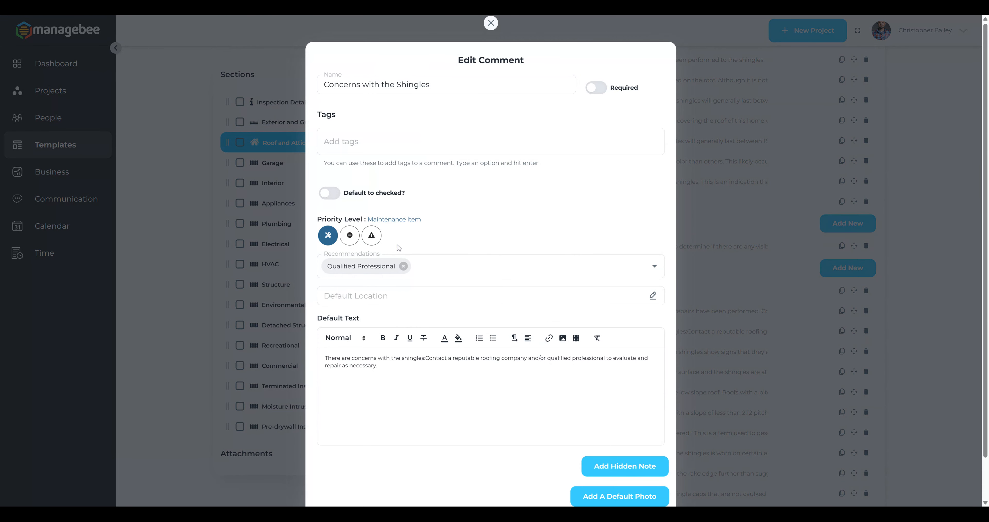
pyautogui.click(379, 236)
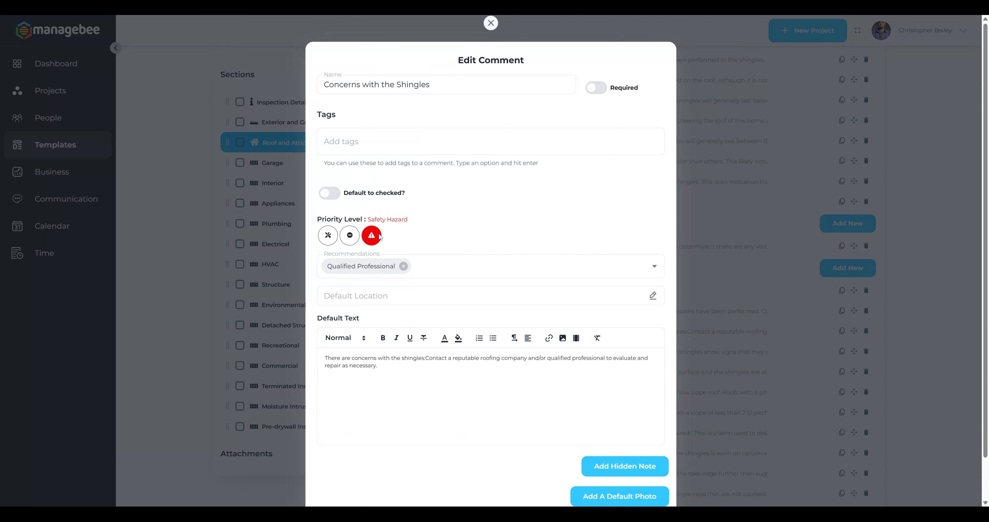
pyautogui.click(350, 234)
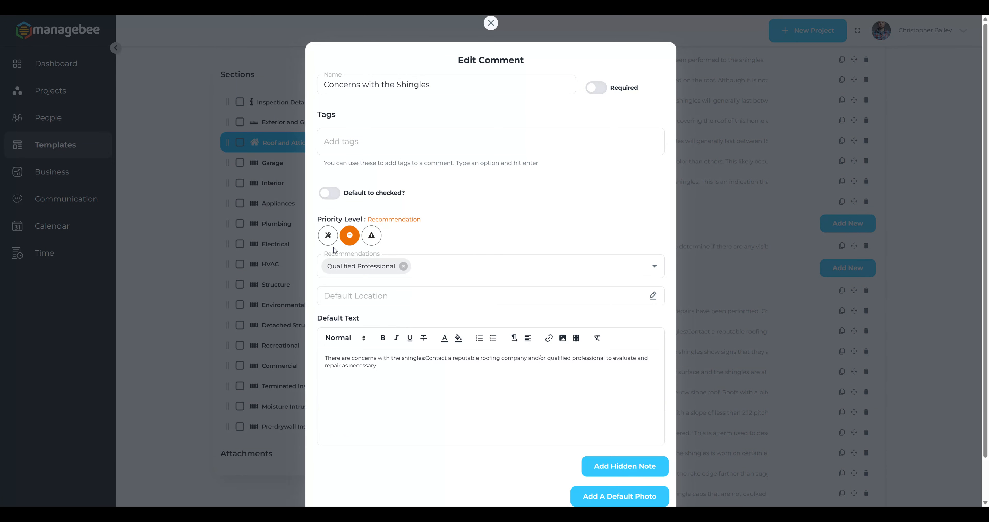
pyautogui.click(330, 239)
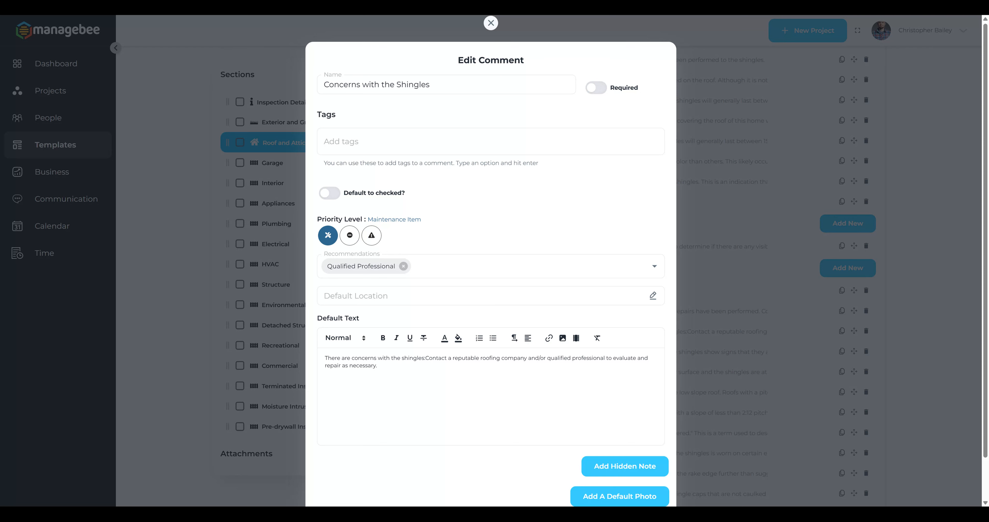
pyautogui.scroll(-1, 412, 224)
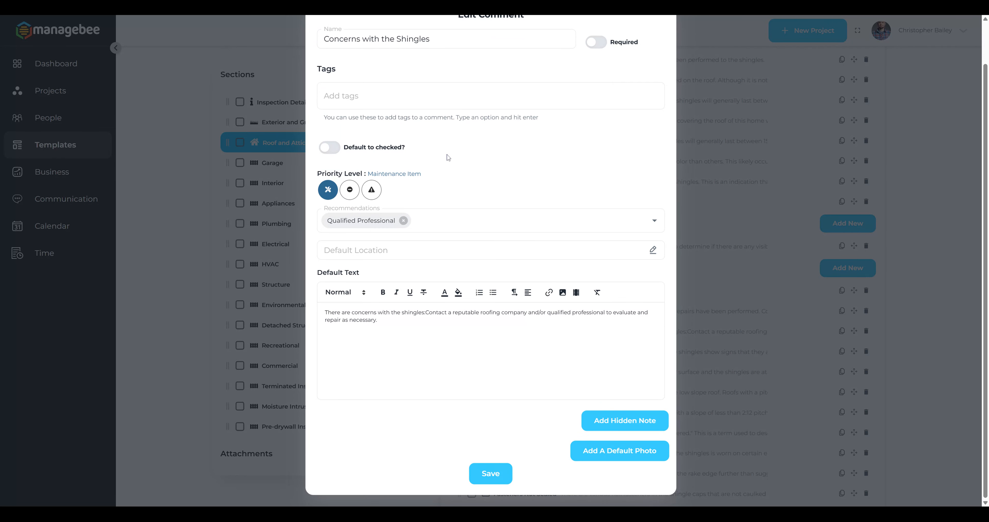
pyautogui.scroll(1, 451, 163)
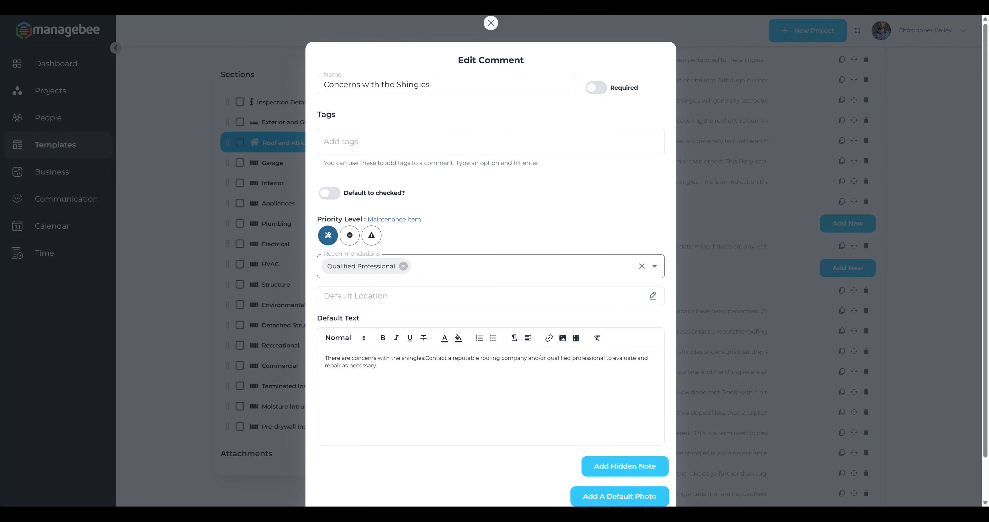
pyautogui.scroll(-1, 458, 338)
pyautogui.scroll(1, 458, 338)
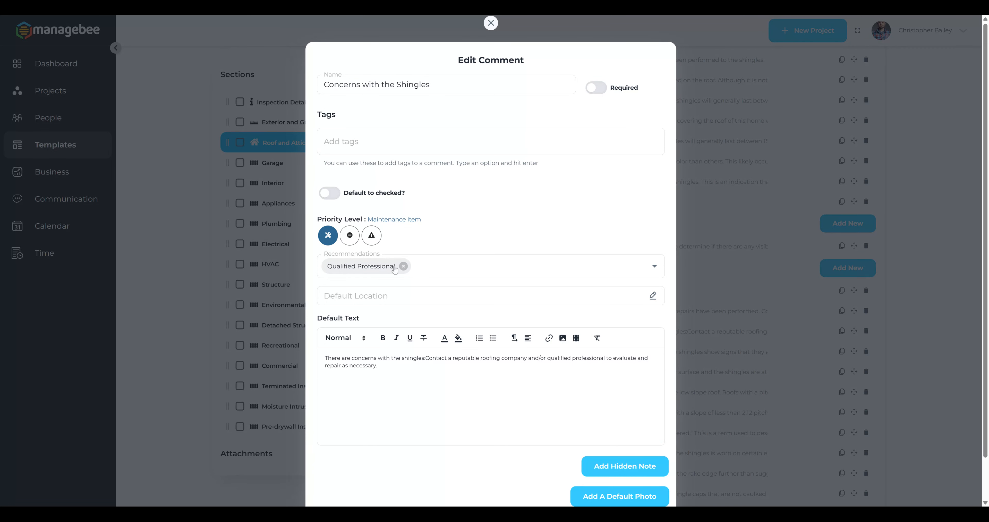
# Replace the comment's Qualified Professional recommendation with Roofing Professional.
pyautogui.click(403, 266)
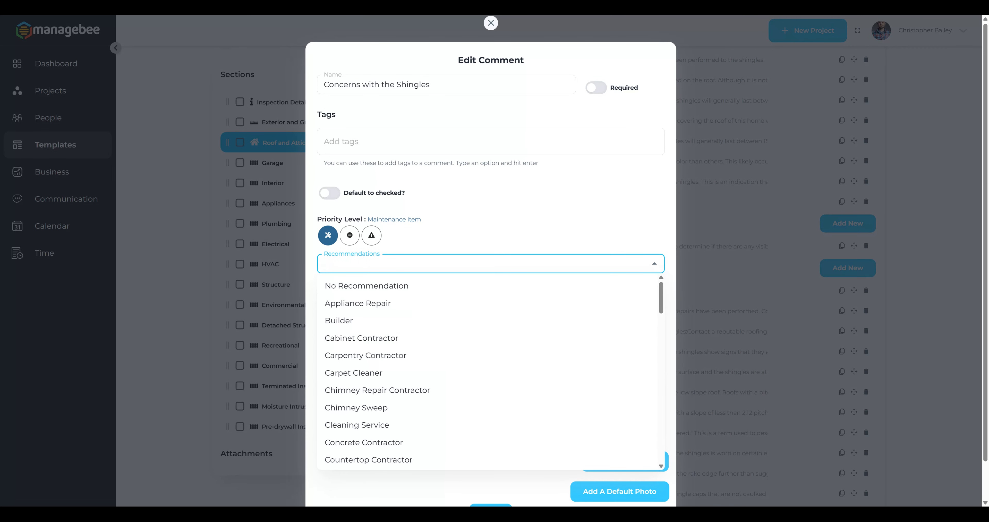
pyautogui.write('rood')
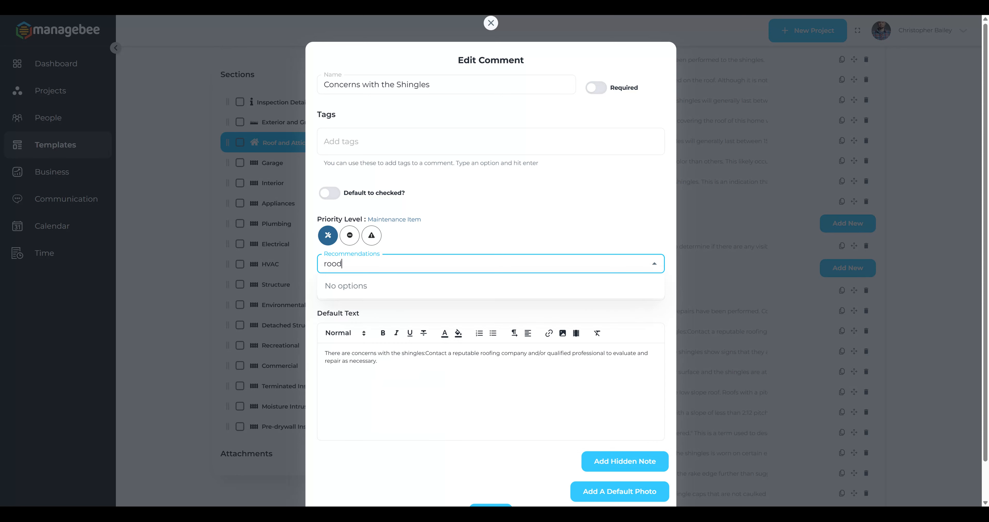
pyautogui.press('BackSpace')
pyautogui.write('f')
pyautogui.click(396, 288)
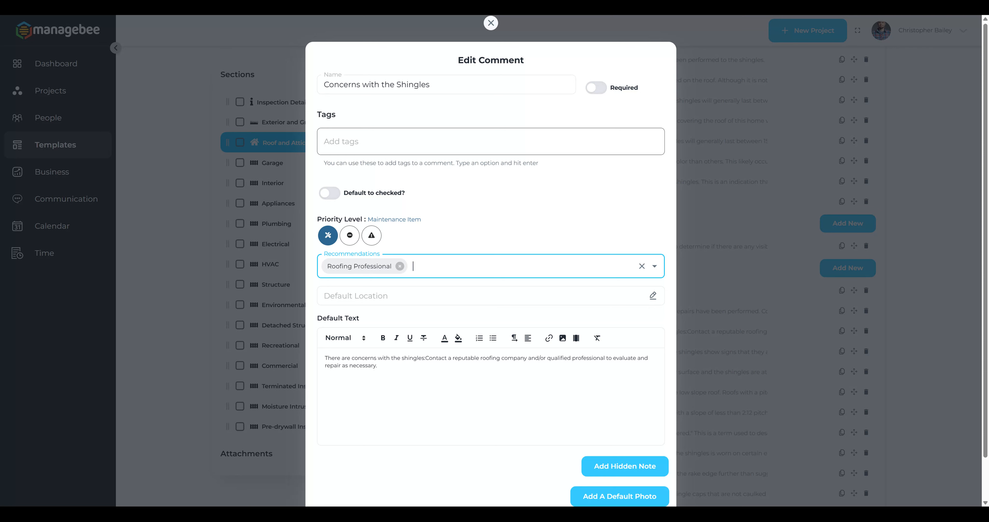
# Add the tag "Test Tag" to the Concerns with the Shingles comment.
pyautogui.click(341, 141)
pyautogui.write('Test Tag')
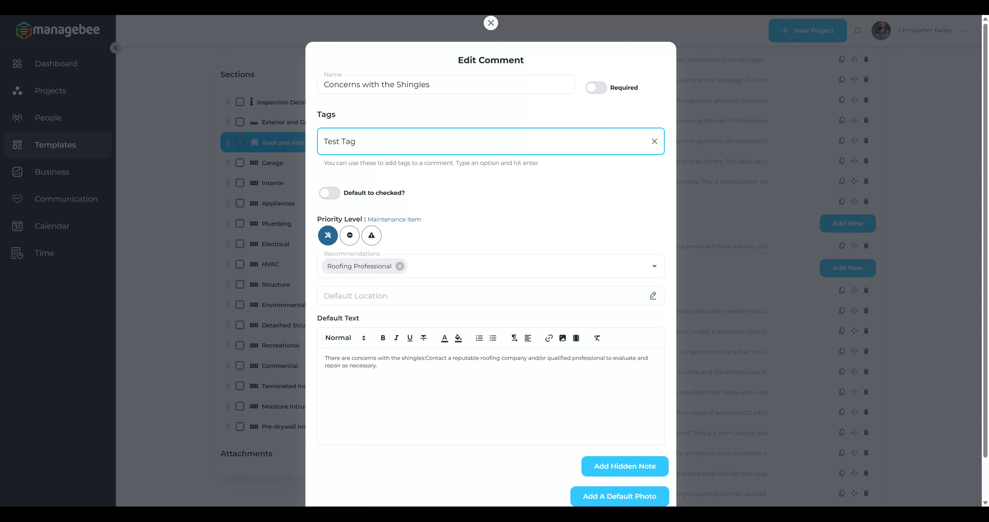
pyautogui.press('Return')
# Set the comment's priority level to Recommendation, insert a space after "shingles:" in the default text, and save the comment.
pyautogui.scroll(-1, 453, 204)
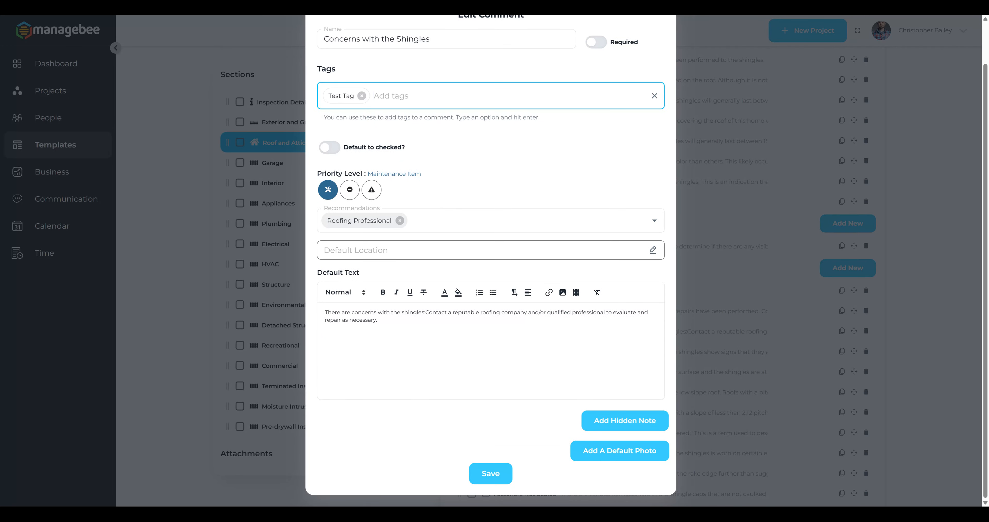
pyautogui.click(353, 190)
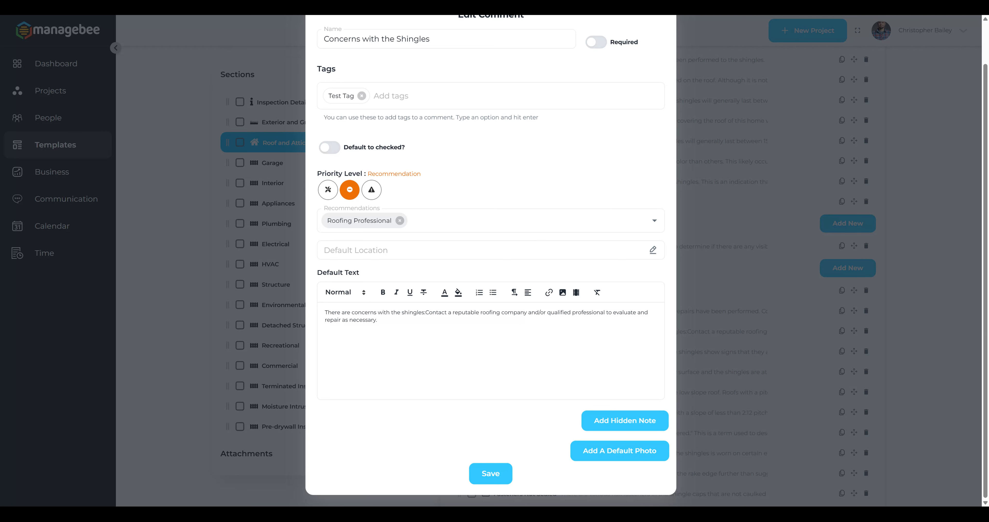
pyautogui.click(377, 320)
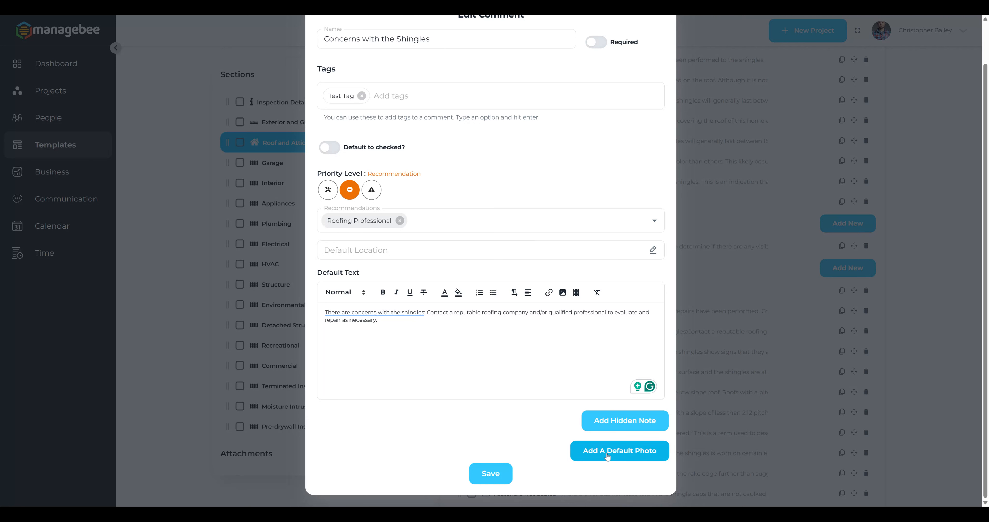
pyautogui.click(491, 474)
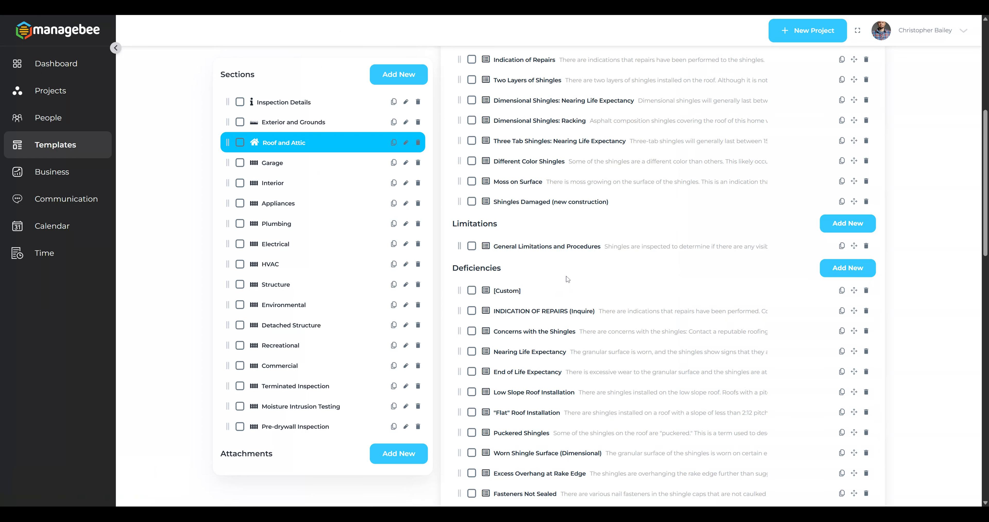
pyautogui.scroll(8, 568, 280)
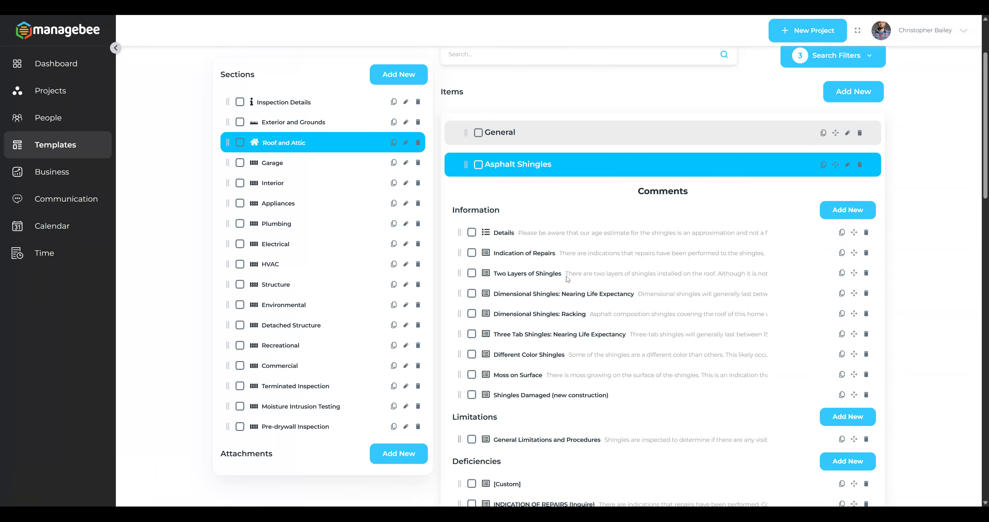